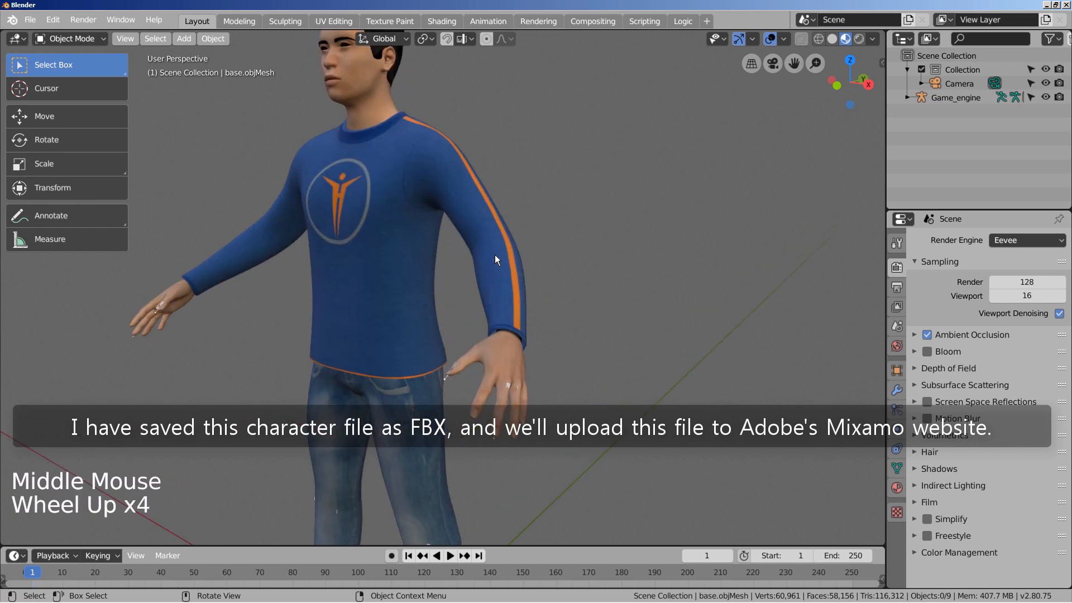
- Inspect the textured character's head and upper body from both sides
shift+middle_drag(554, 236, 664, 381)
scroll(634, 343, up, 3)
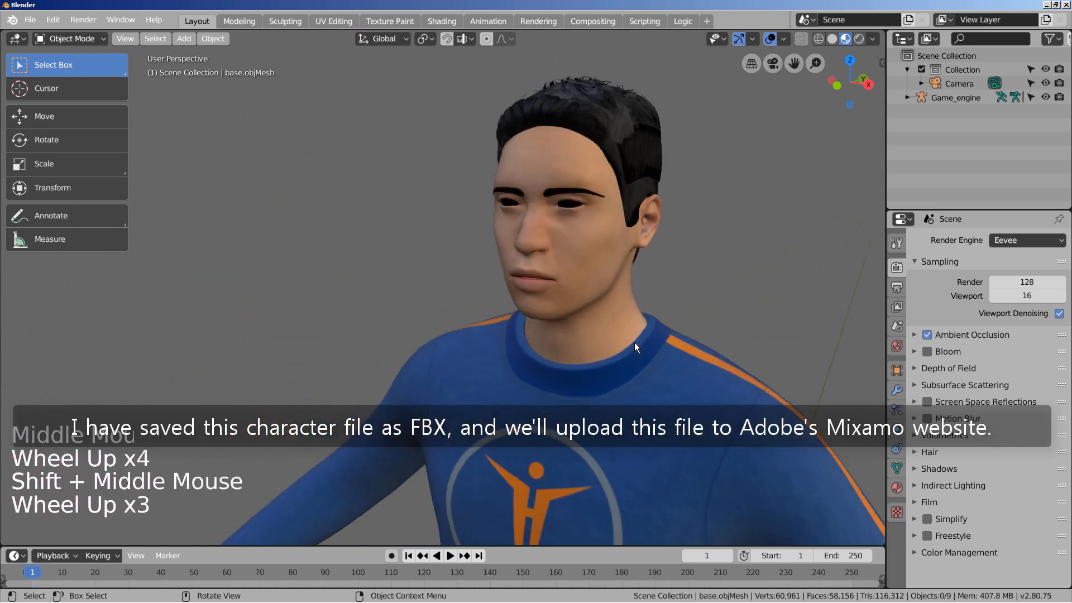
middle_drag(634, 343, 712, 330)
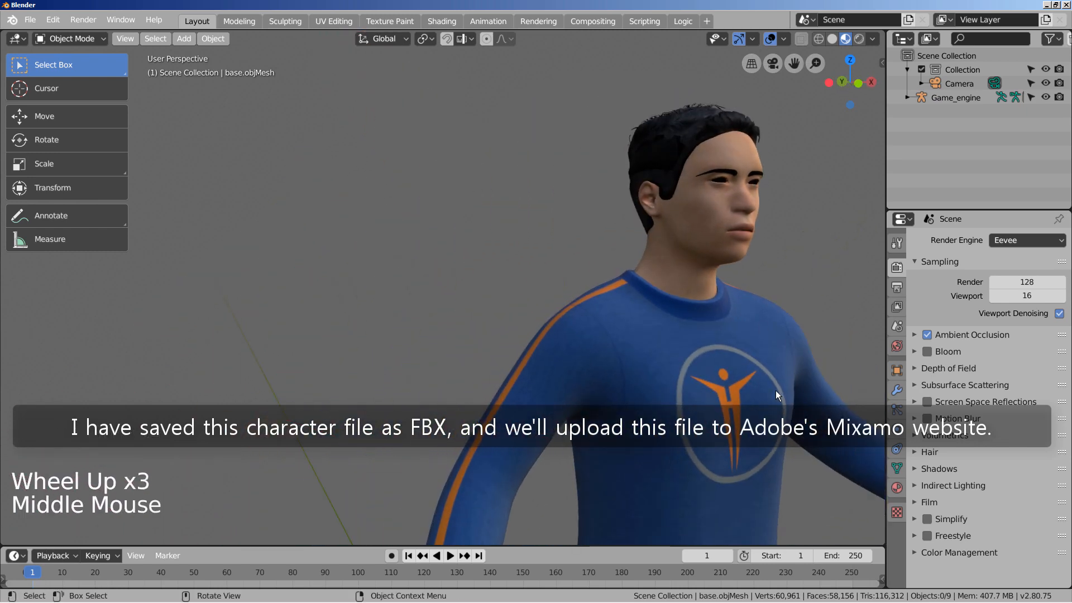
middle_drag(776, 390, 618, 447)
scroll(649, 398, down, 3)
scroll(634, 397, down, 1)
scroll(618, 447, down, 3)
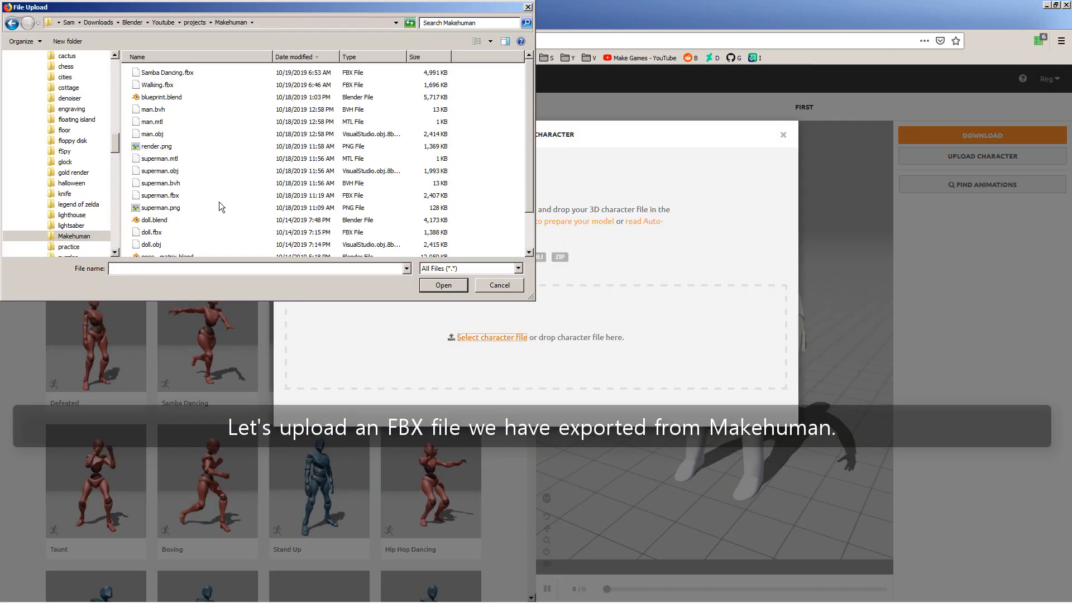
- In Mixamo, upload first.fbx from the Makehuman folder and accept it as the new character
click(219, 202)
scroll(219, 202, down, 3)
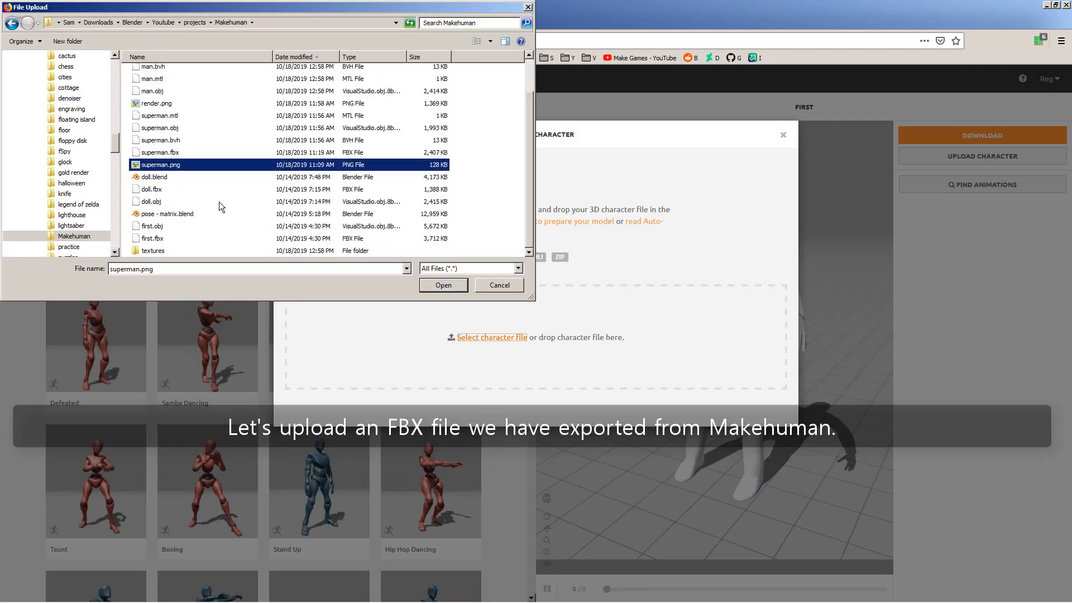
double_click(152, 238)
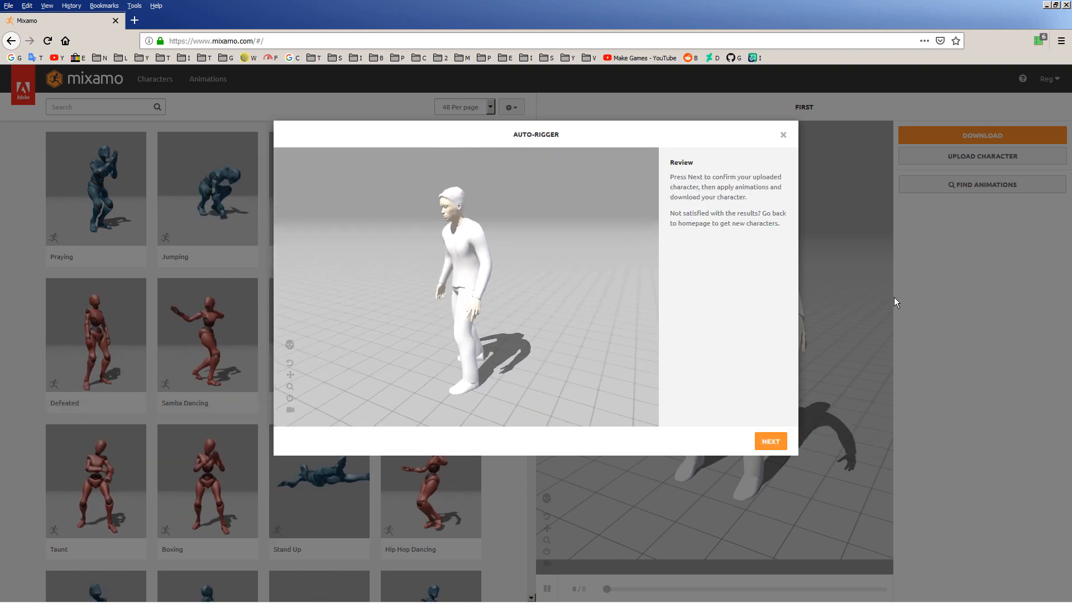
click(771, 442)
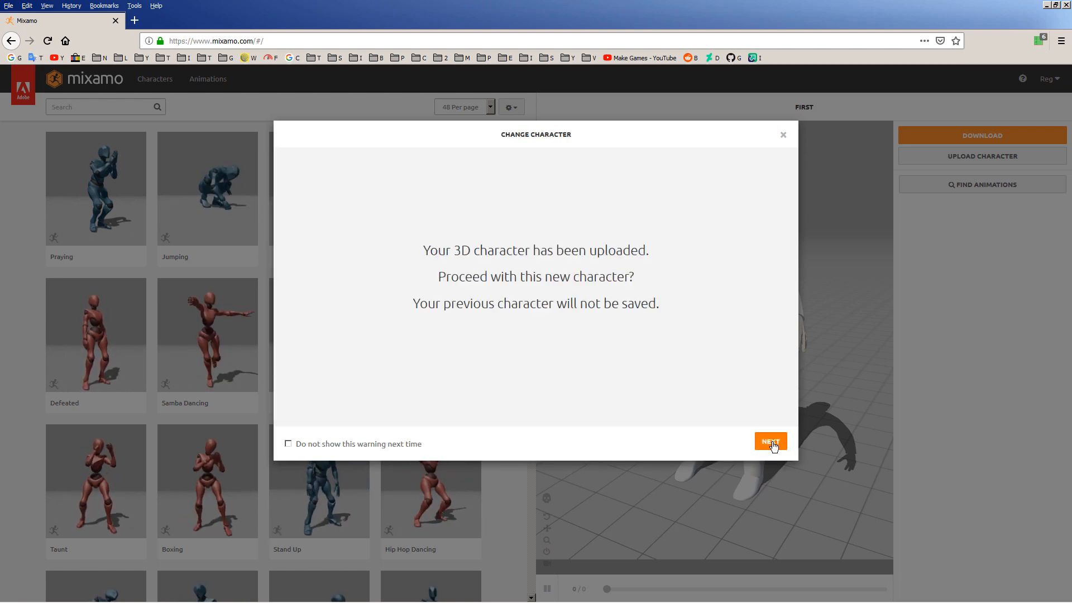
click(771, 442)
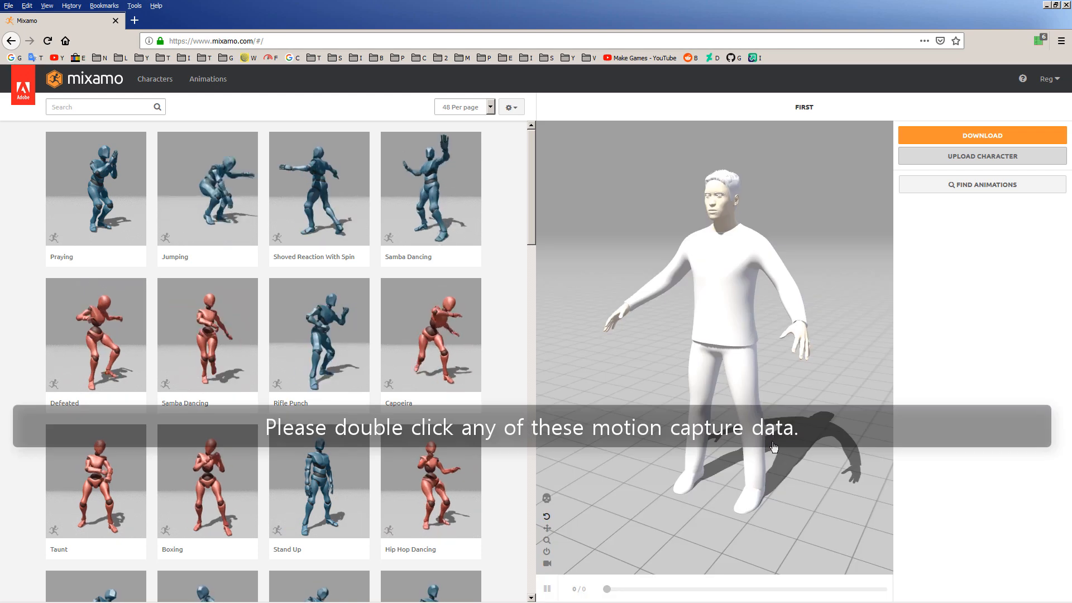
- Try the Samba Dancing and Rifle Punch animations on the character and view the punch from different angles
double_click(450, 178)
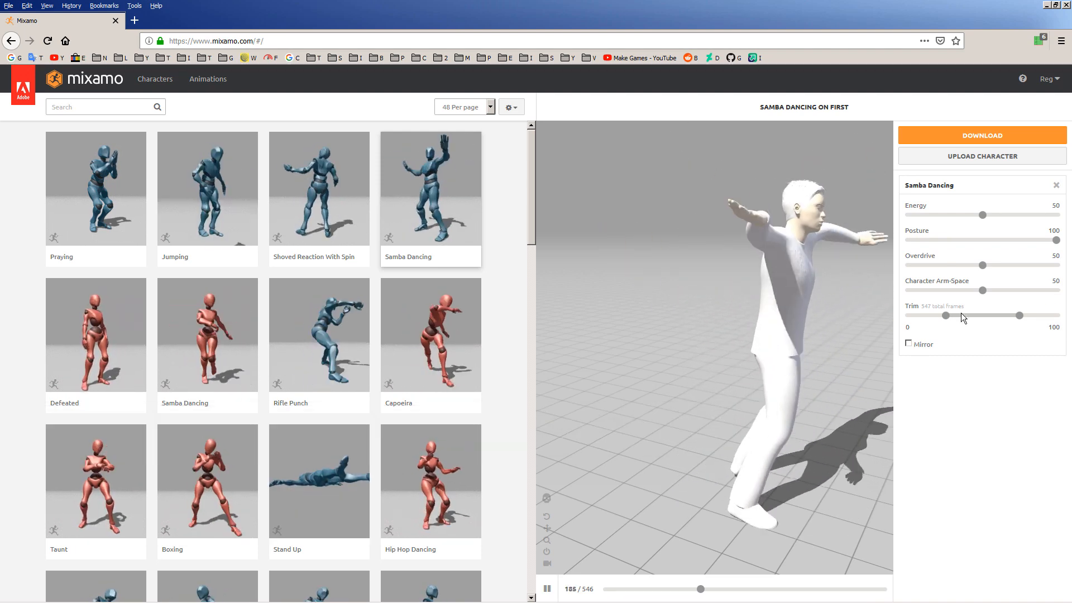
click(333, 319)
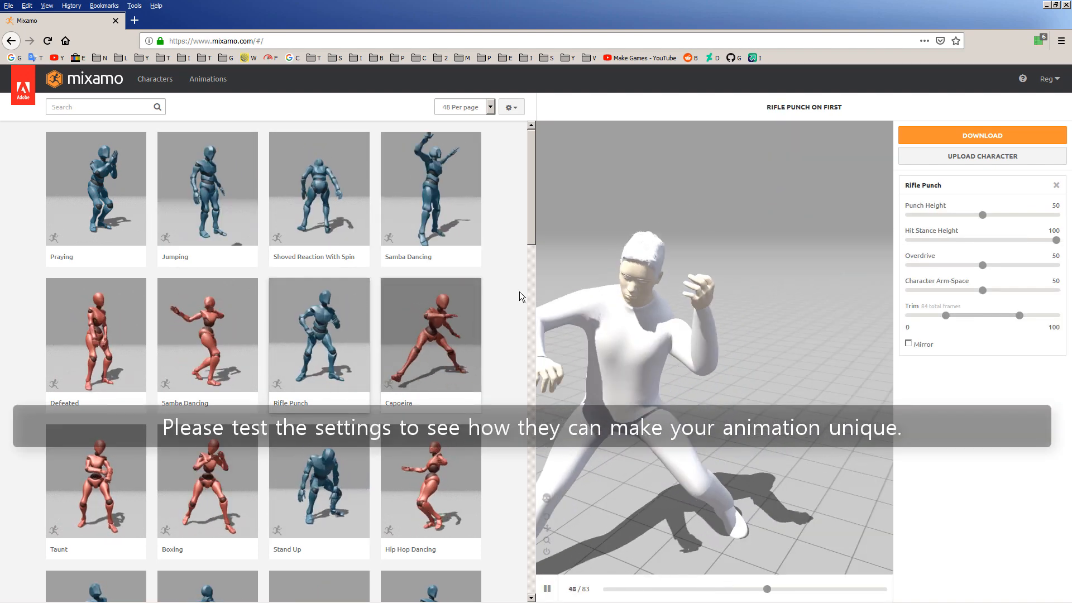
drag(722, 329, 671, 326)
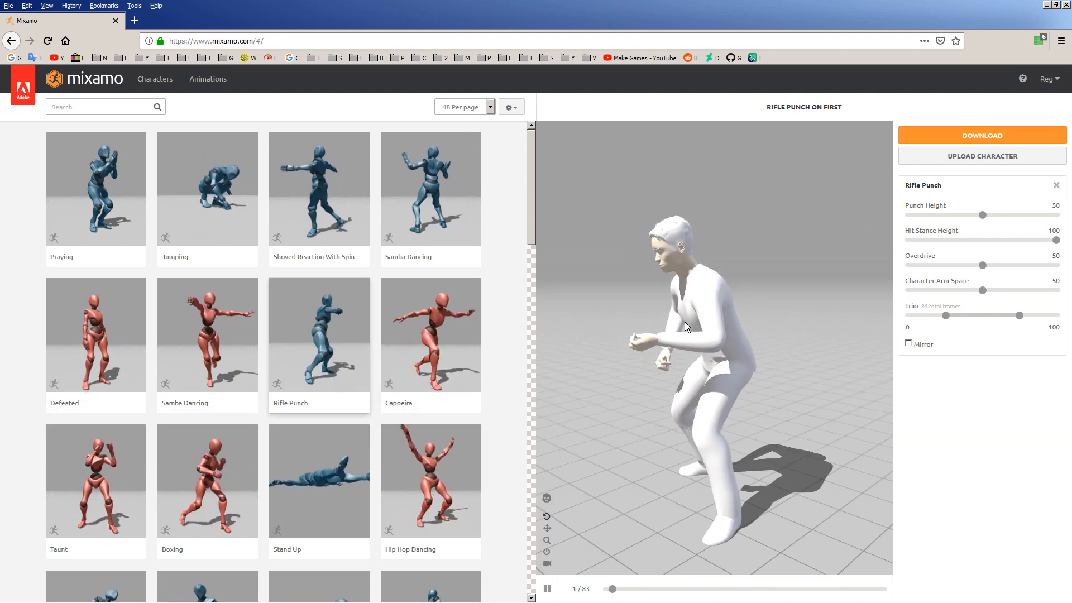
right_drag(682, 321, 712, 267)
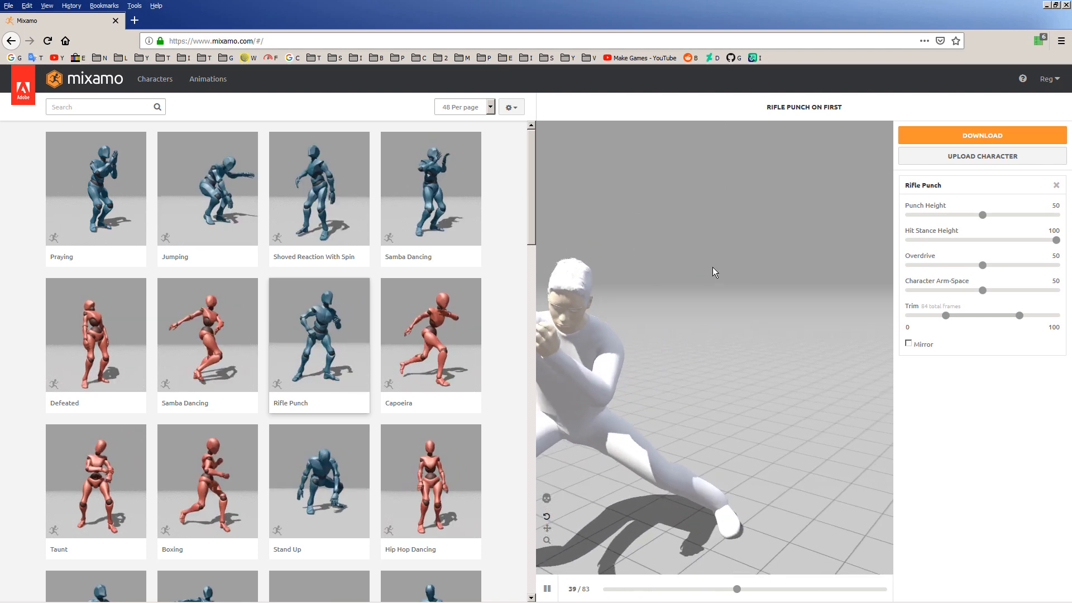
middle_drag(713, 267, 755, 296)
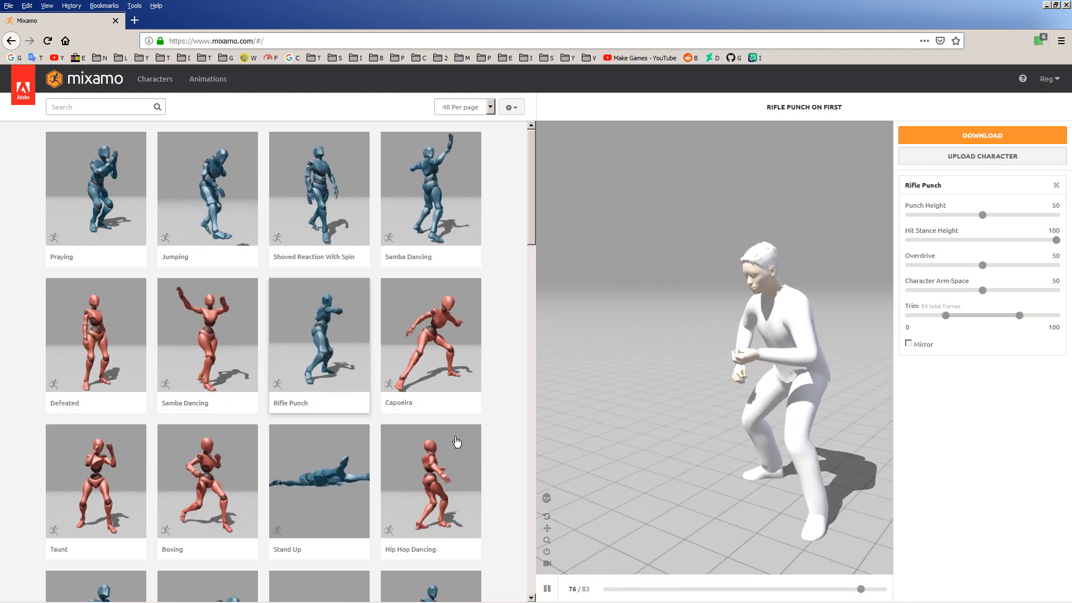
- Try the Hip Hop Dancing animation with Energy at 100, Stance at 0 and a raised Overdrive
click(453, 476)
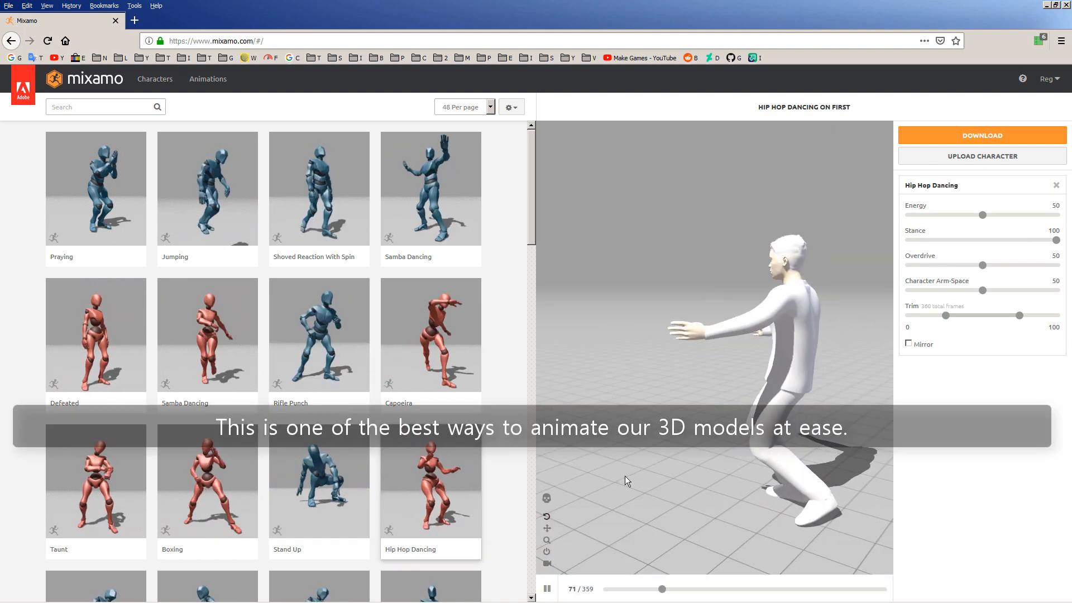
click(983, 215)
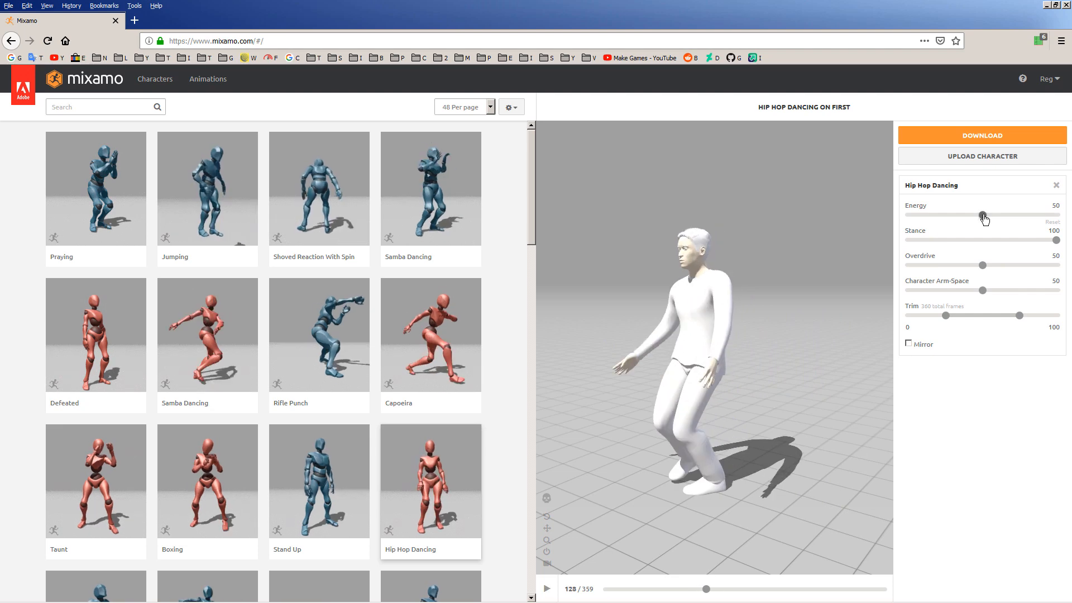
drag(1028, 219, 1030, 218)
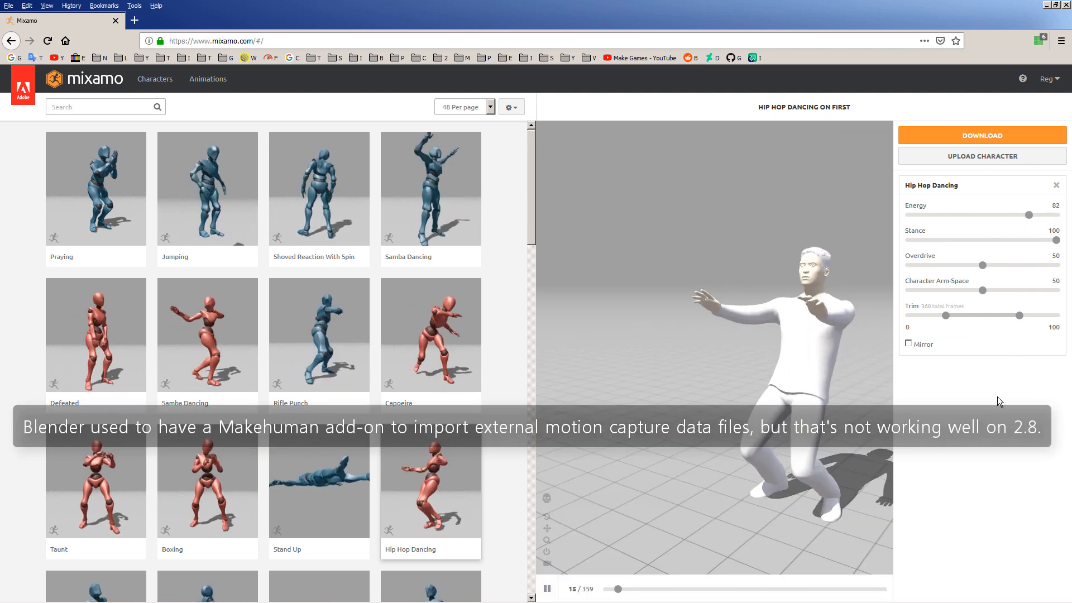
drag(1032, 220, 1069, 221)
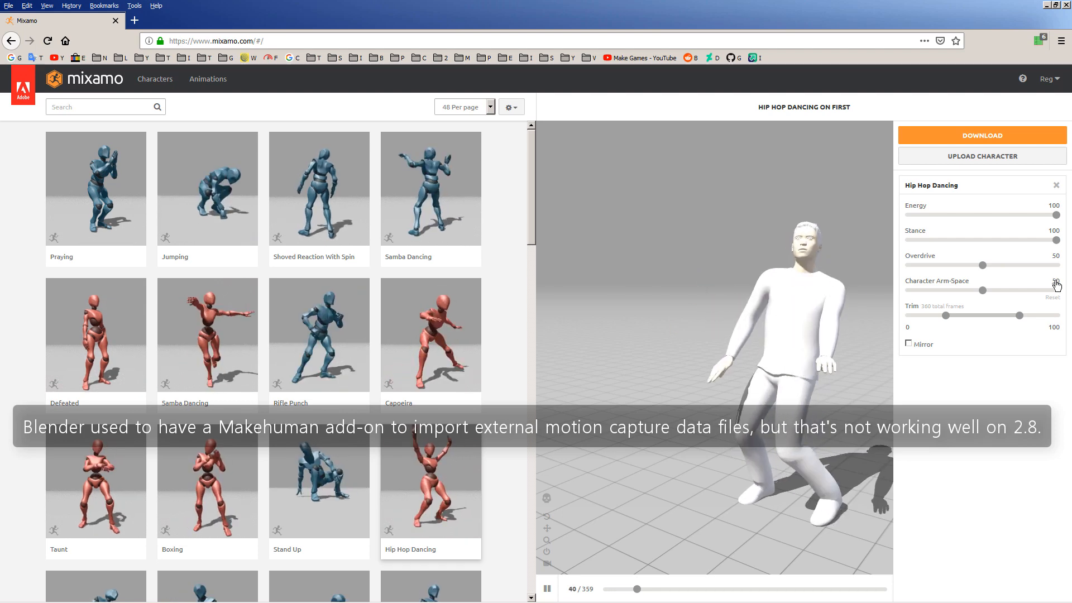
drag(1055, 241, 902, 244)
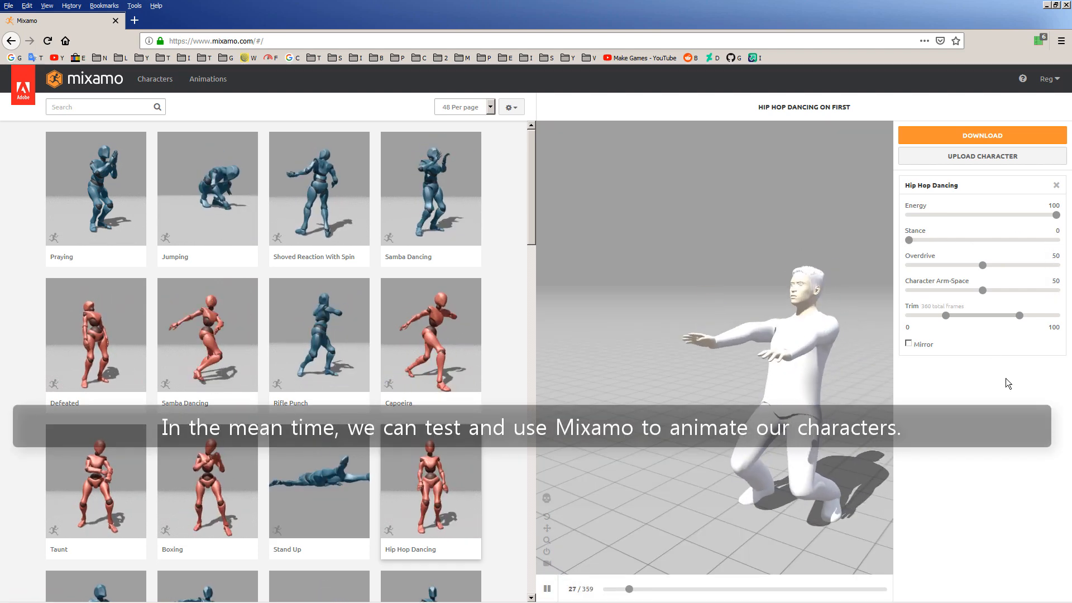
drag(984, 264, 1057, 265)
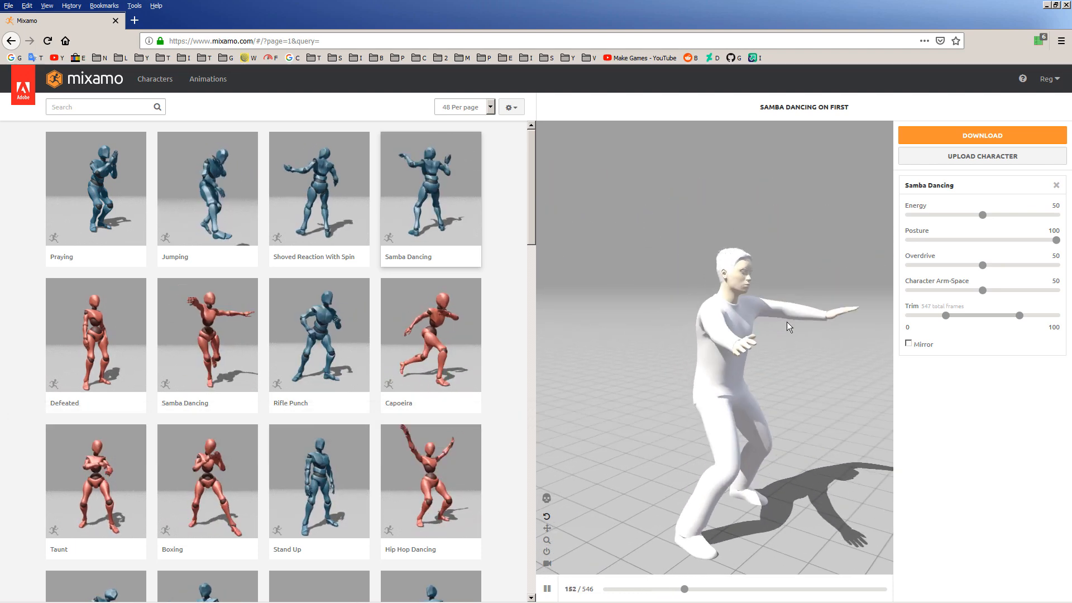
- Download the Samba Dancing character as FBX with skin, 30 frames per second and no keyframe reduction, and save the file
click(916, 137)
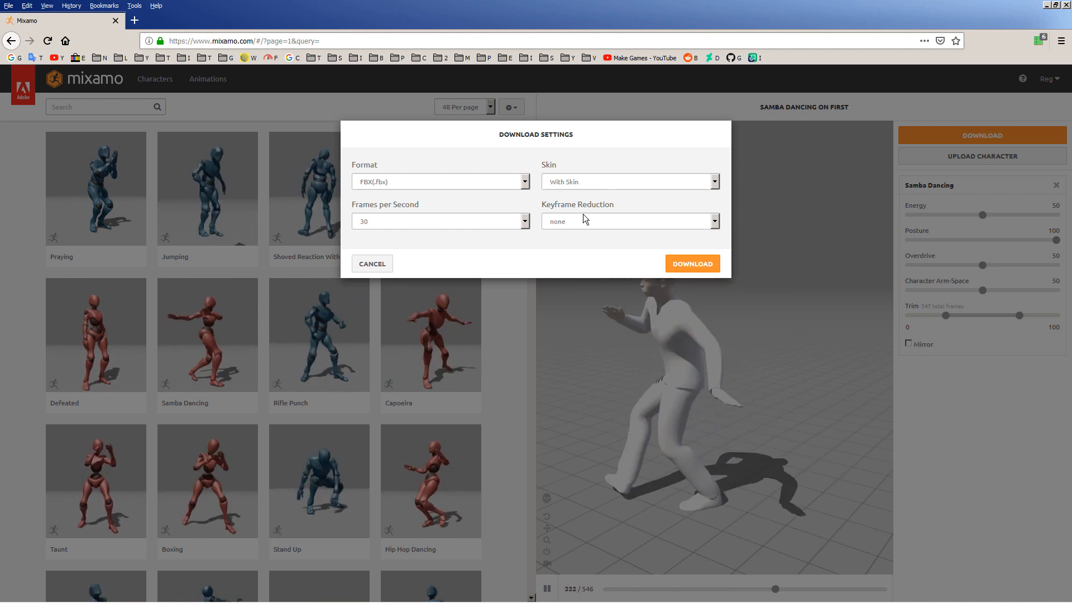
click(698, 267)
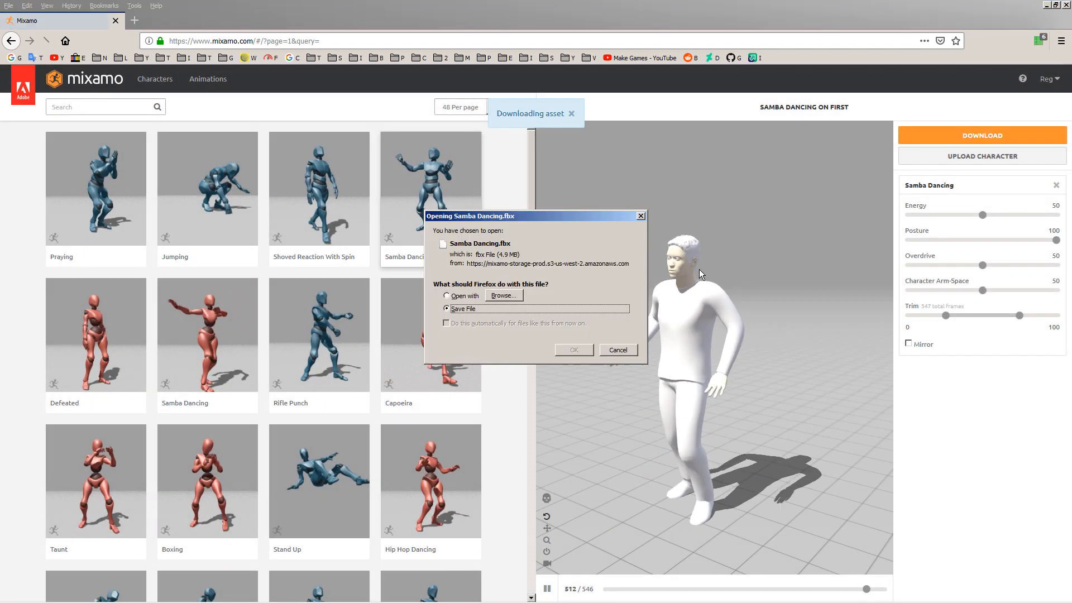
click(574, 350)
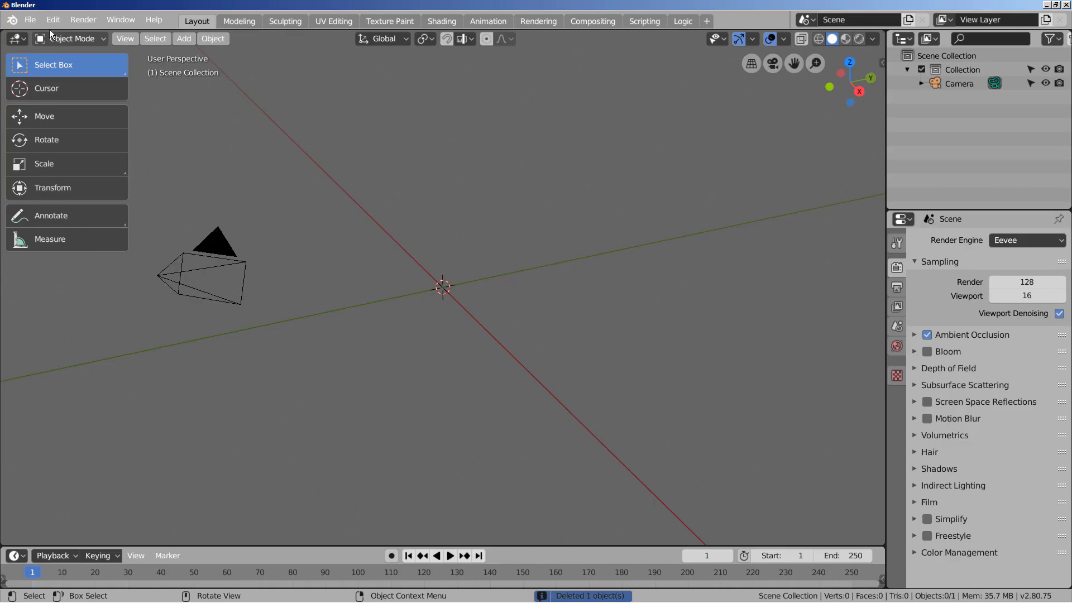
- Switch to Blender and import Samba Dancing.fbx from the Makehuman folder into the scene
click(30, 20)
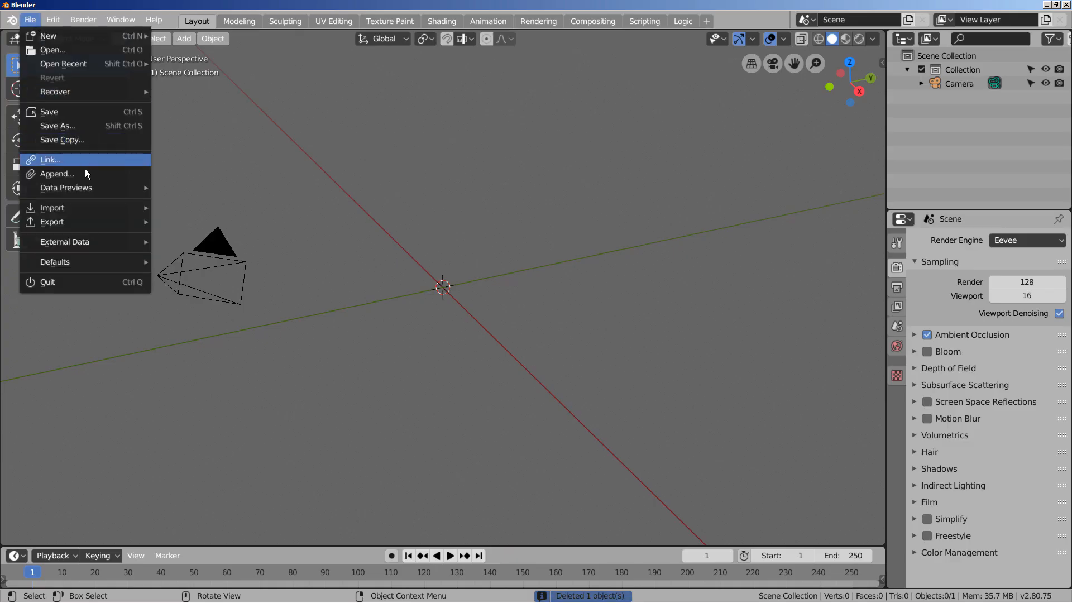
mouse_move(94, 213)
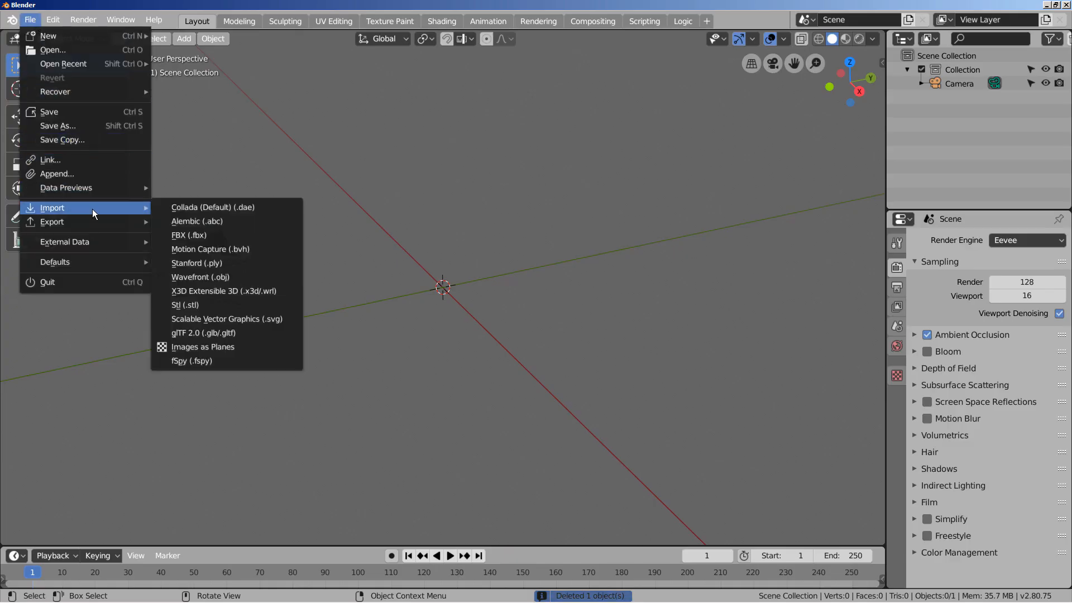
click(206, 237)
click(63, 267)
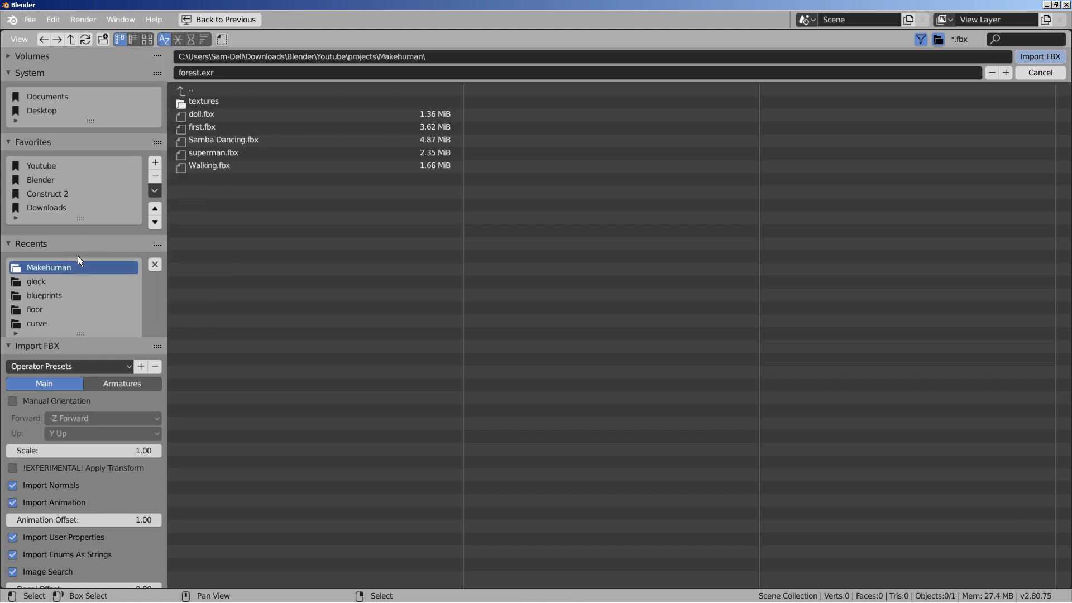
click(240, 140)
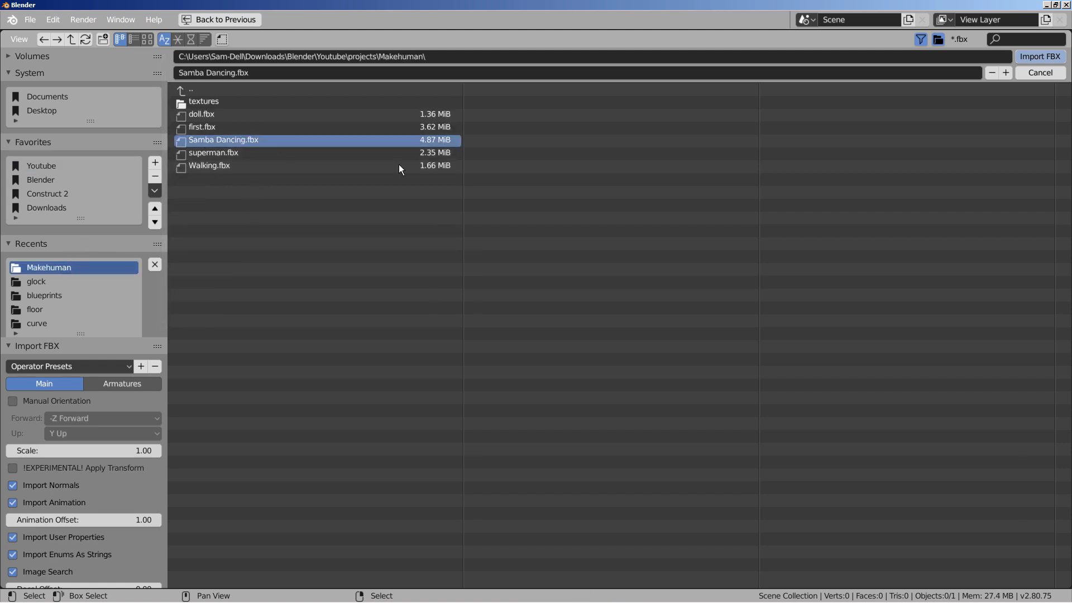
key(Return)
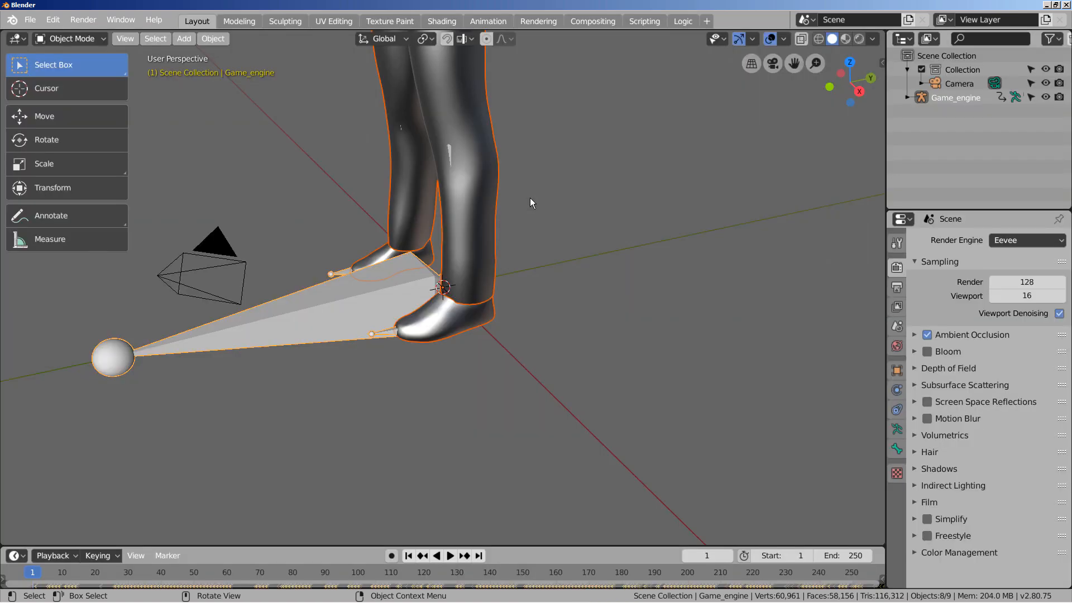
- Display the imported character in LookDev viewport shading and frame its face from the front
scroll(531, 198, down, 8)
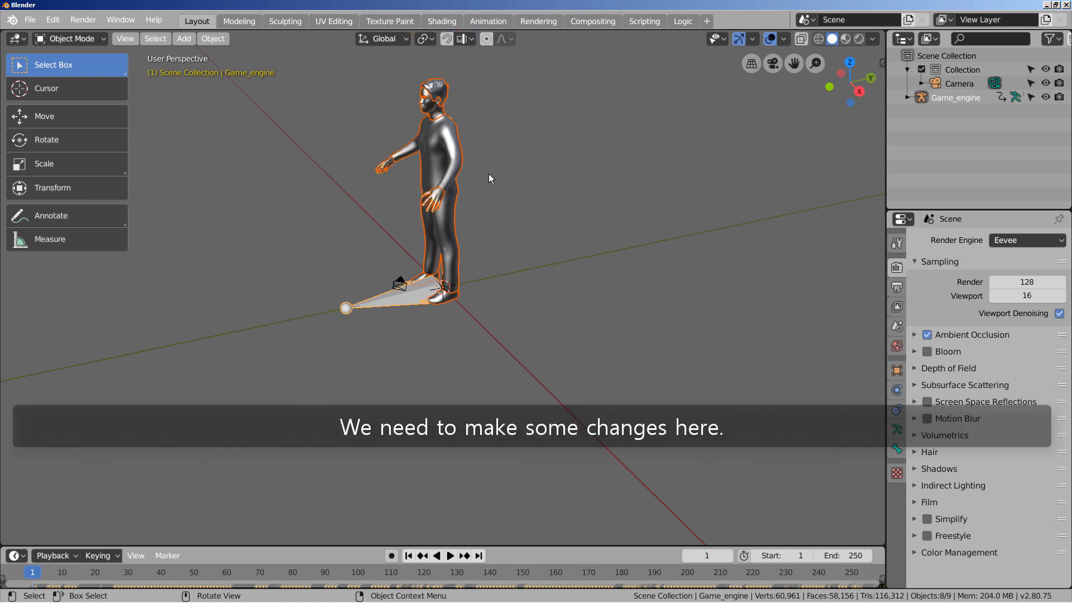
middle_drag(474, 171, 531, 343)
scroll(556, 276, up, 5)
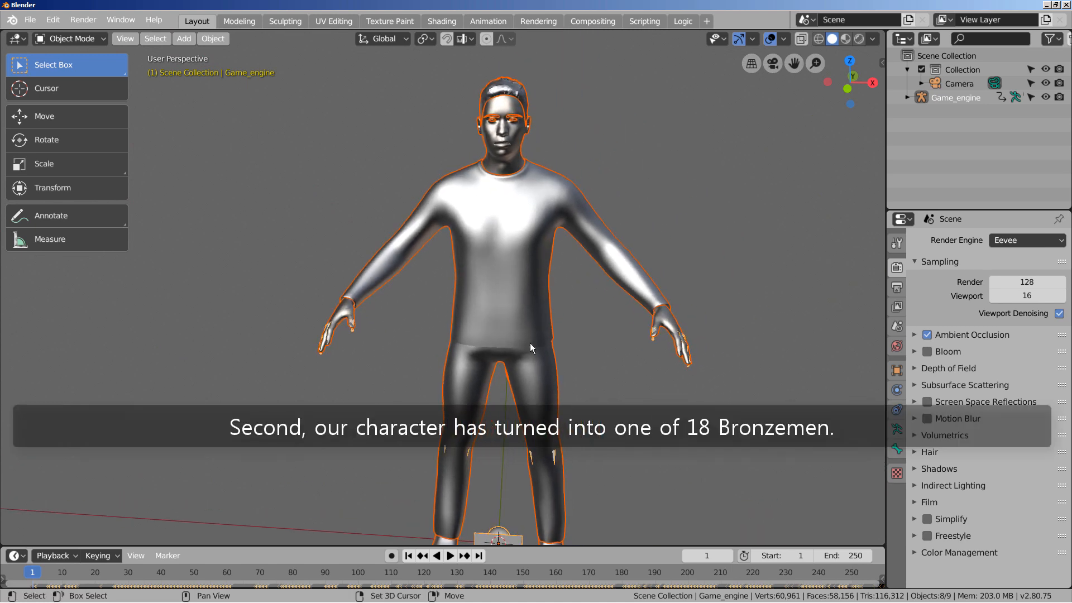
scroll(575, 282, up, 3)
scroll(624, 226, down, 3)
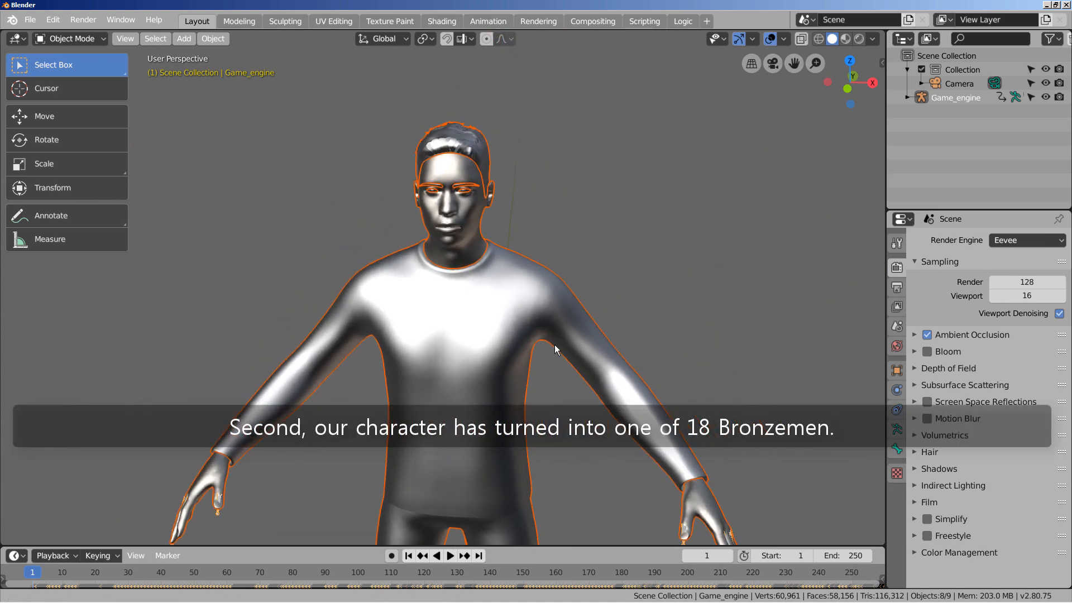
click(845, 38)
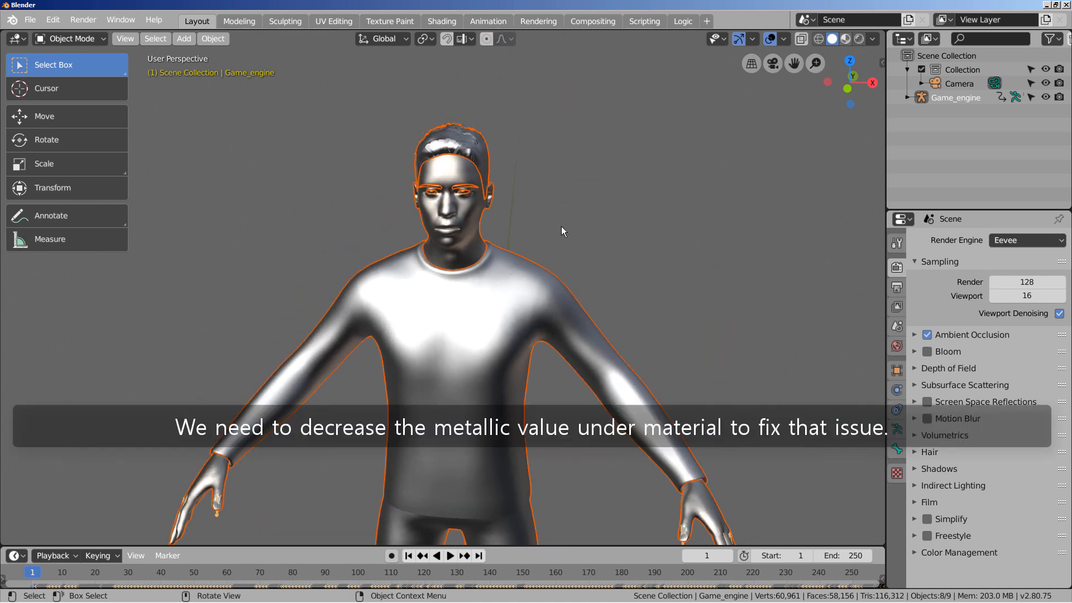
scroll(497, 202, up, 3)
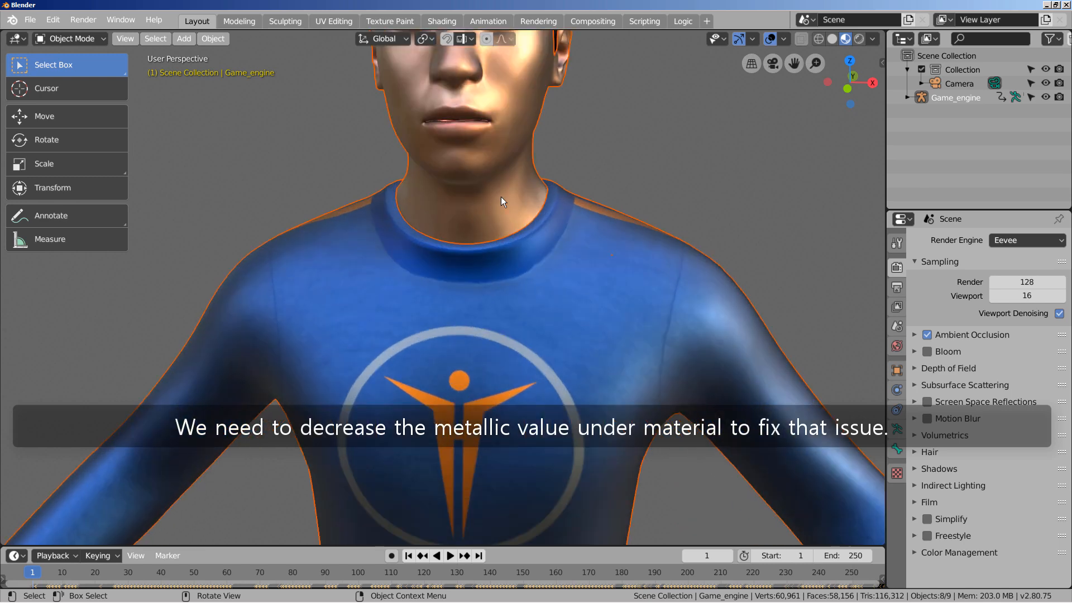
shift+middle_drag(521, 202, 497, 304)
middle_drag(510, 237, 510, 216)
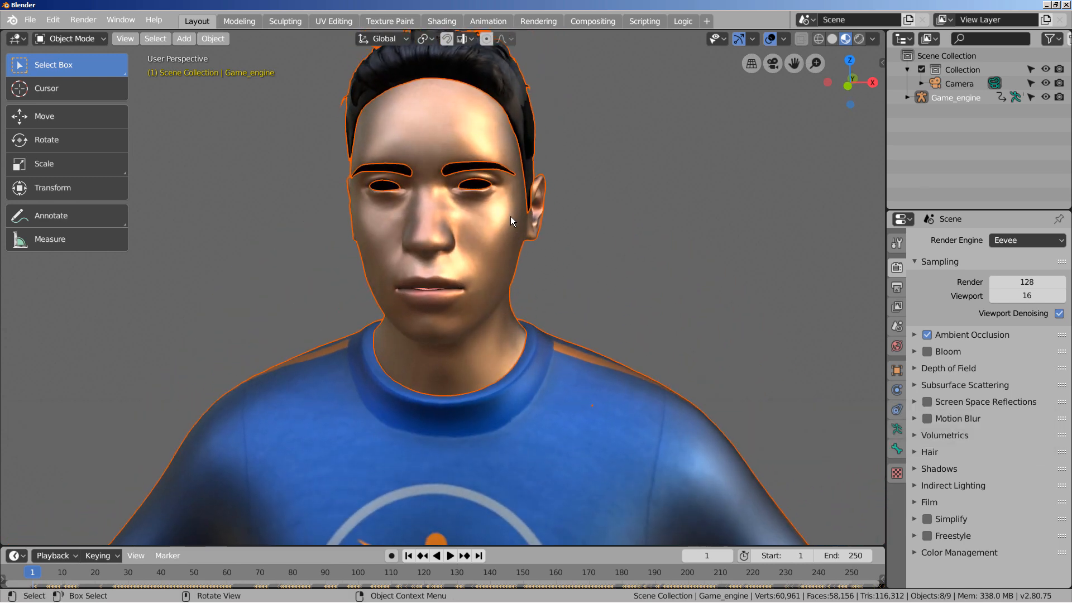
- Disconnect the brown eye image texture from the Alpha input of the eye mesh's high-poly.obj material
click(478, 184)
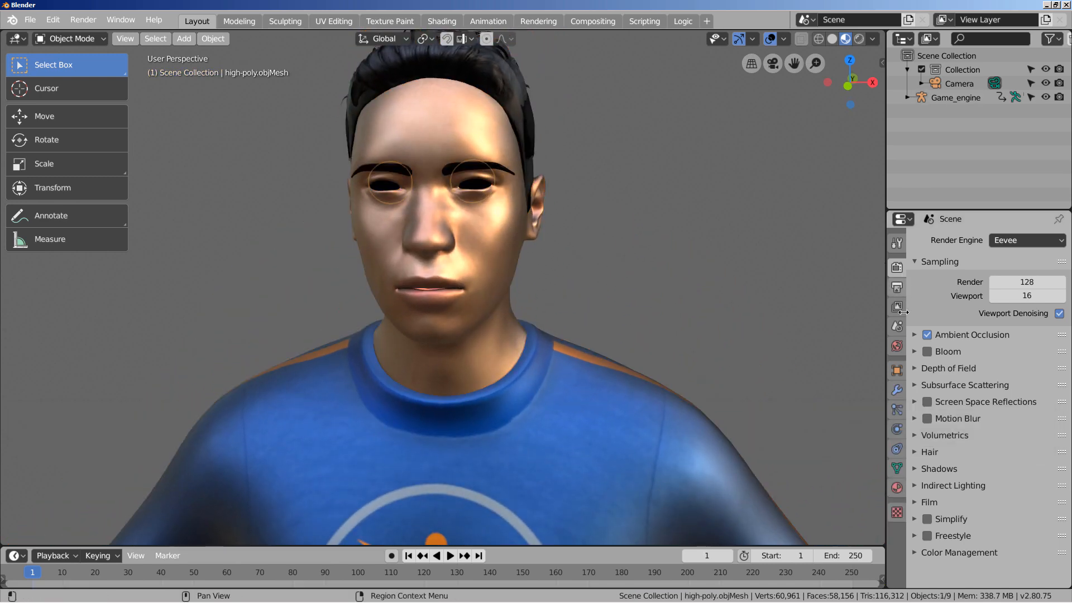
click(897, 488)
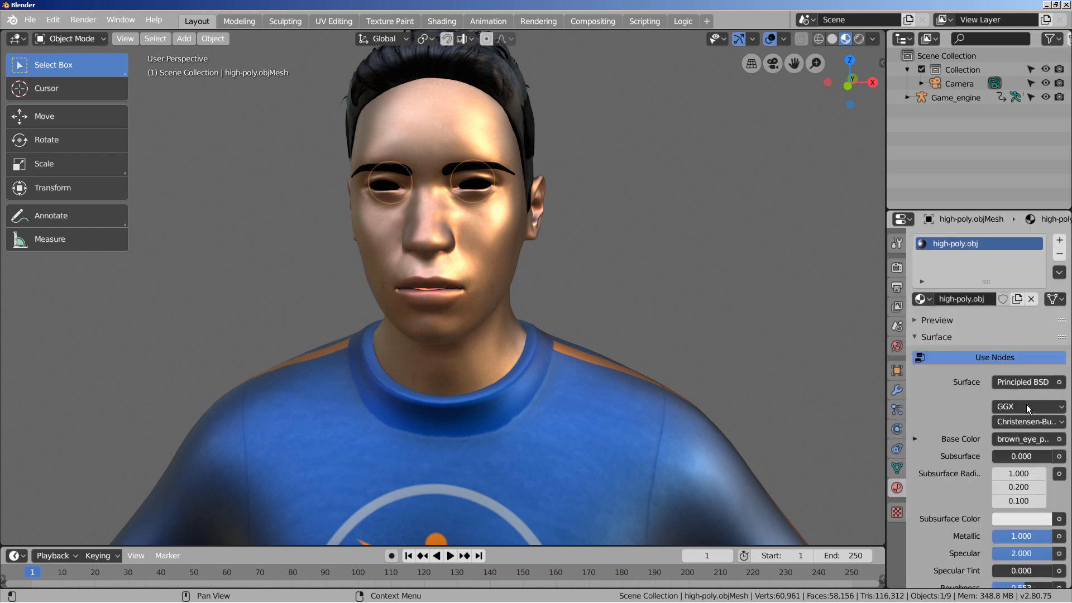
scroll(1040, 445, down, 15)
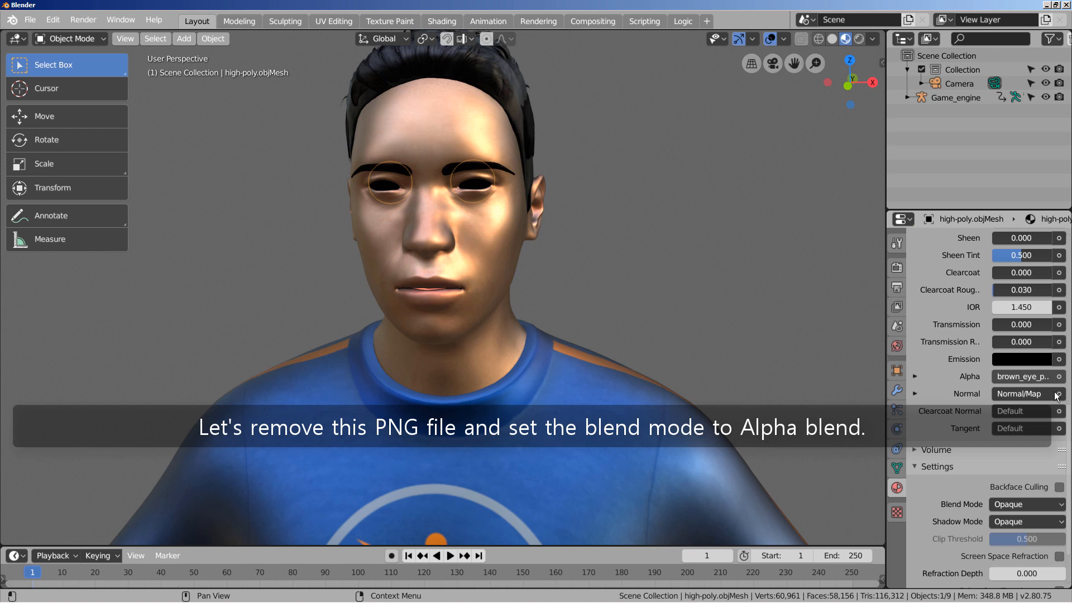
click(1058, 378)
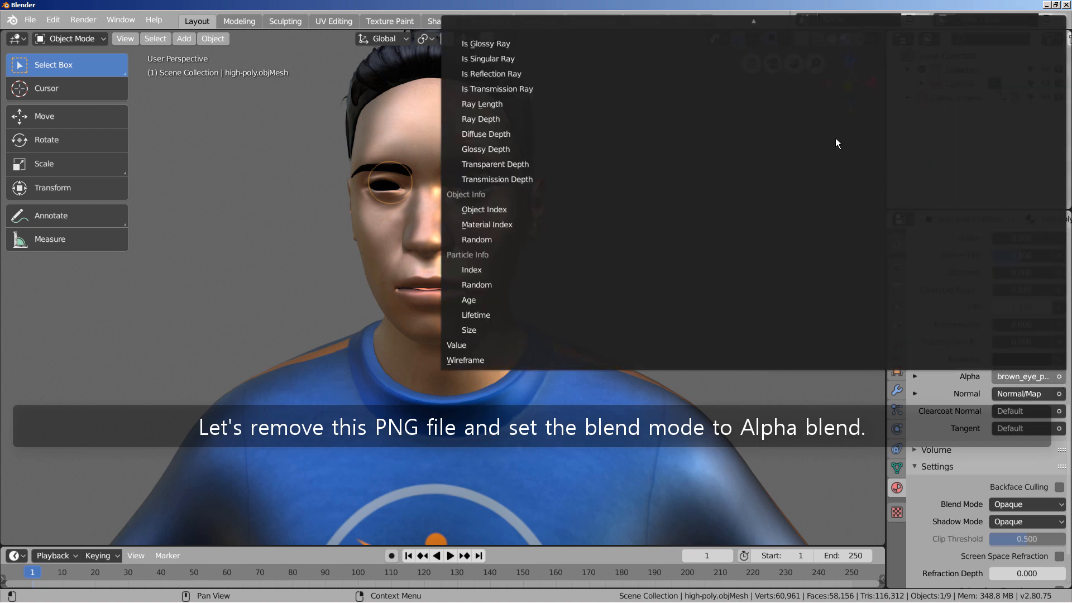
mouse_move(716, 6)
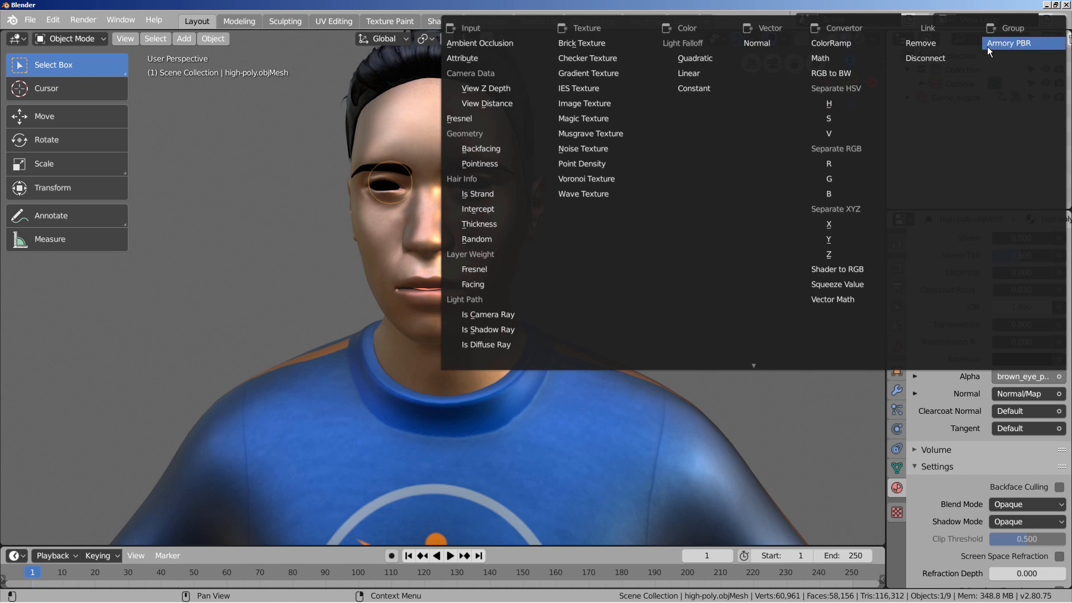
click(926, 47)
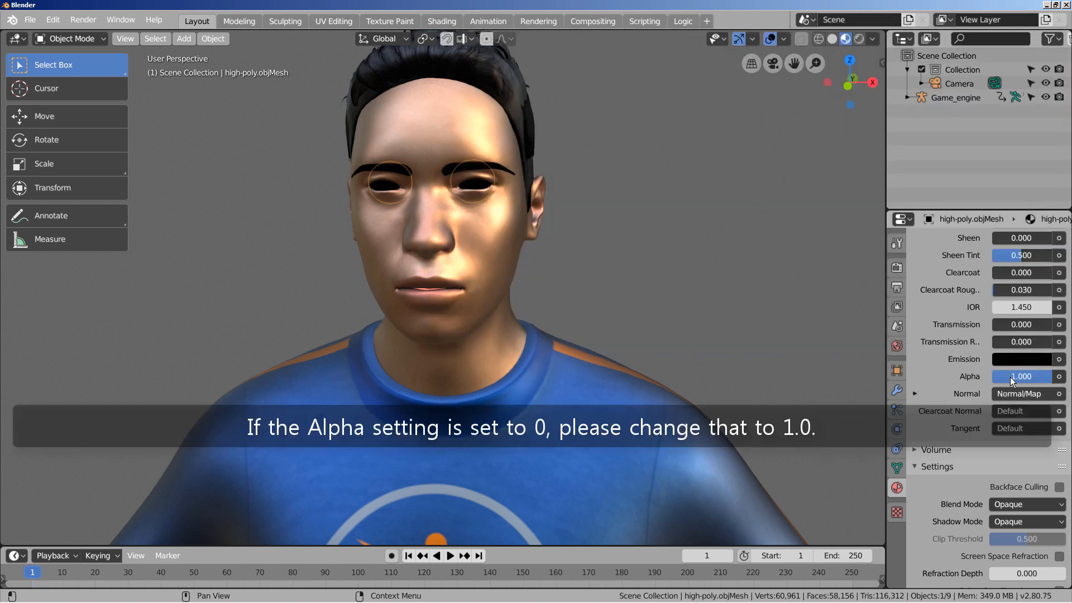
- Set the eye material's blend mode to Alpha Blend with Alpha at 1.000
drag(1010, 377, 949, 377)
click(1011, 503)
click(1001, 413)
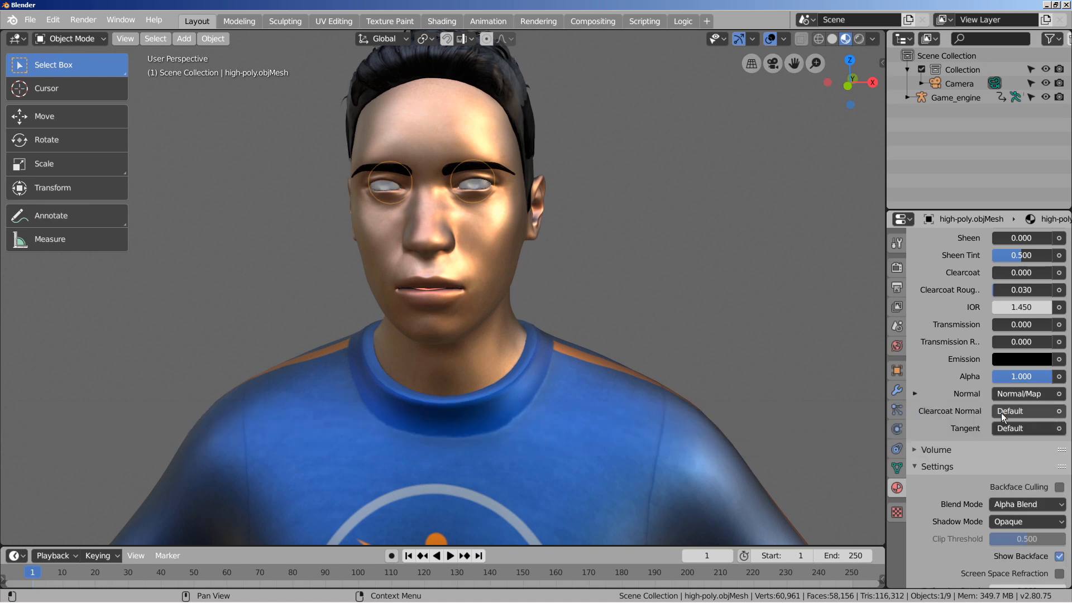
- Set the Metallic value of the character's skin material on base.objMesh to 0
scroll(746, 303, down, 8)
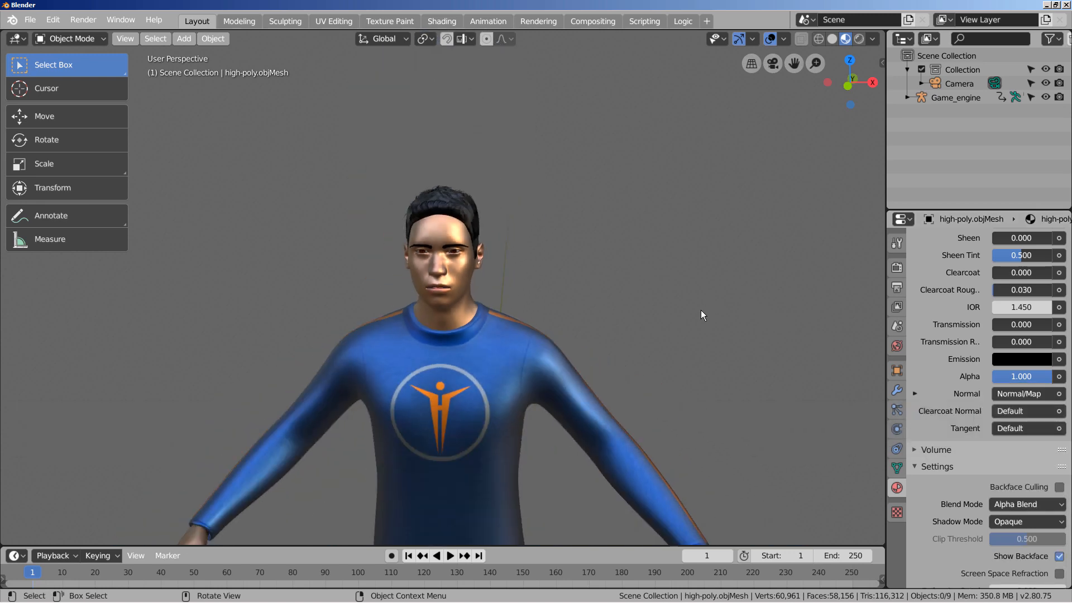
scroll(698, 332, up, 3)
click(465, 261)
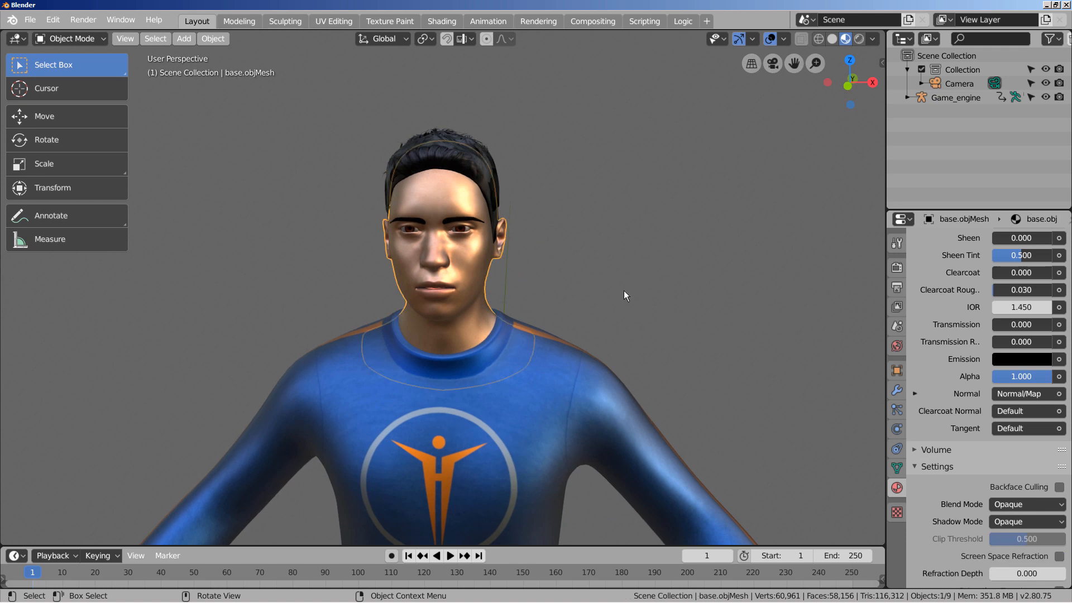
scroll(971, 353, up, 6)
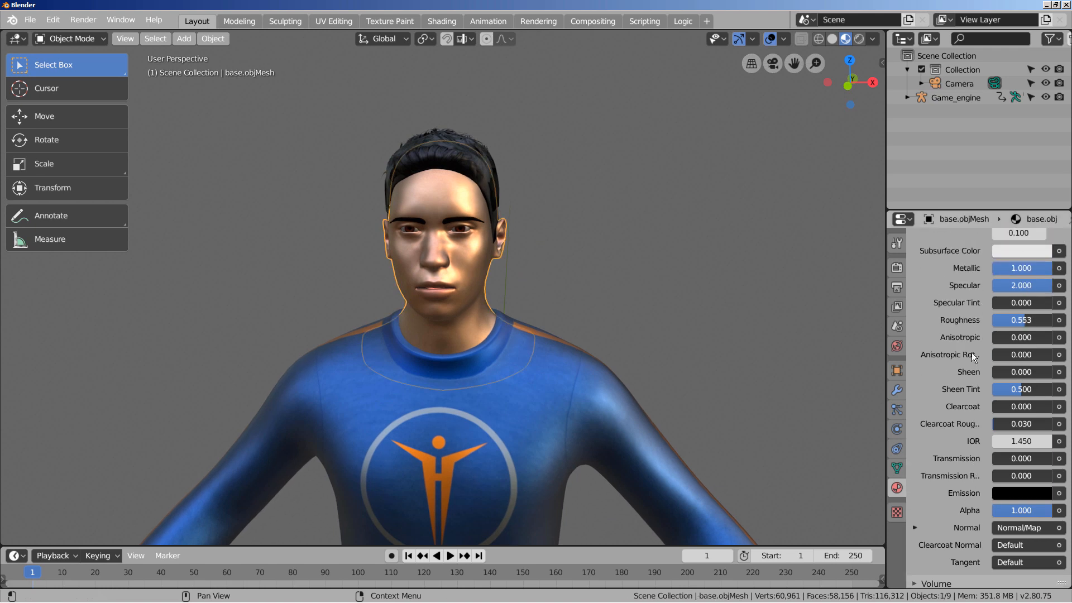
drag(1031, 271, 984, 273)
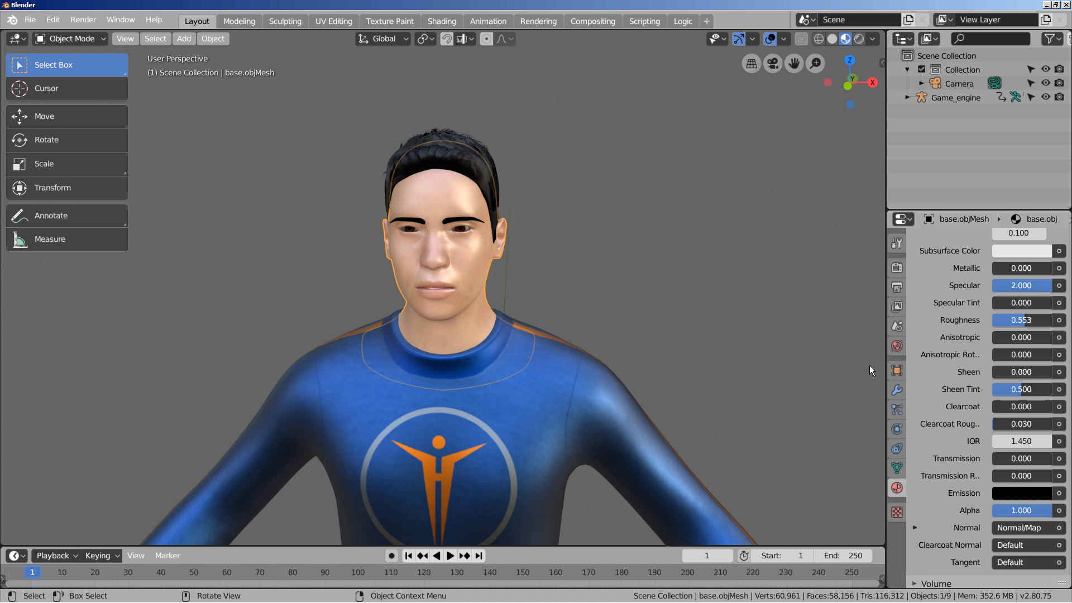
- Set the Metallic value of the male_casualsuit02 clothing material to 0 and deselect the suit
key(ctrl+z)
drag(1036, 270, 992, 271)
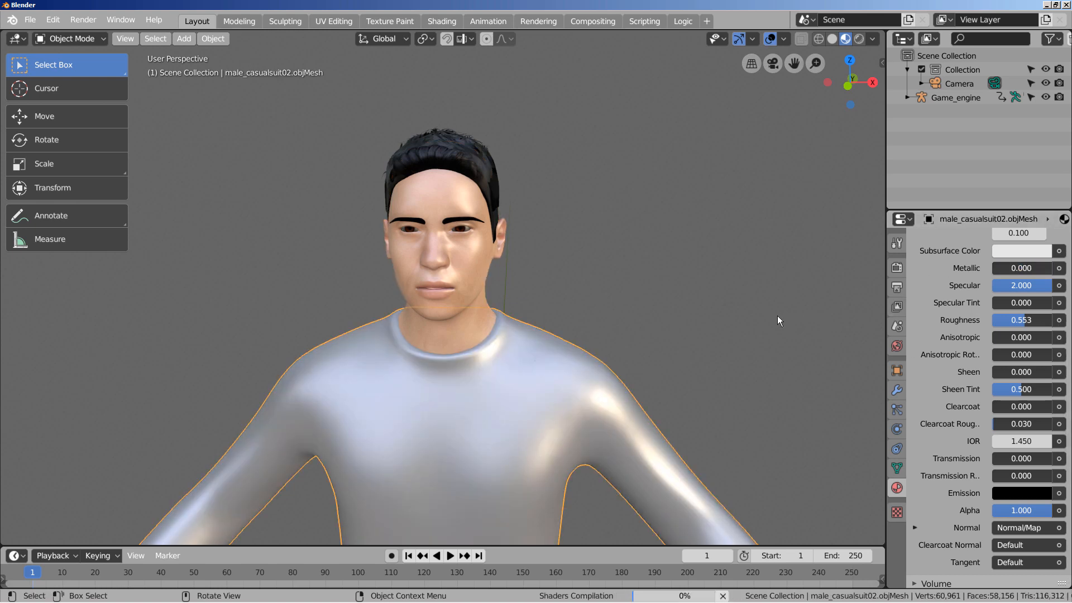
click(773, 317)
shift+middle_drag(758, 354, 745, 215)
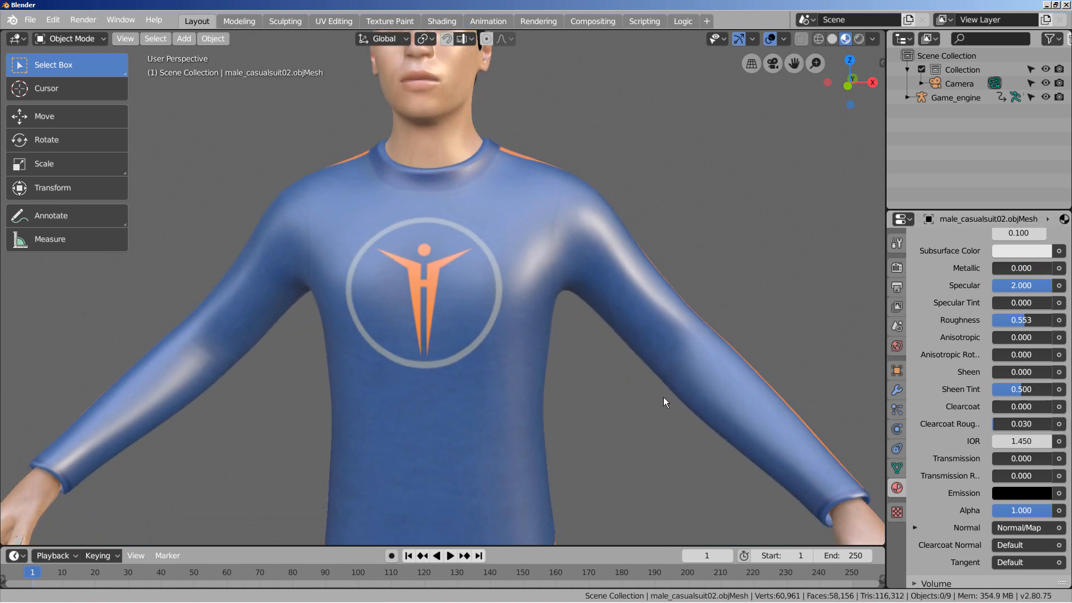
scroll(651, 398, down, 5)
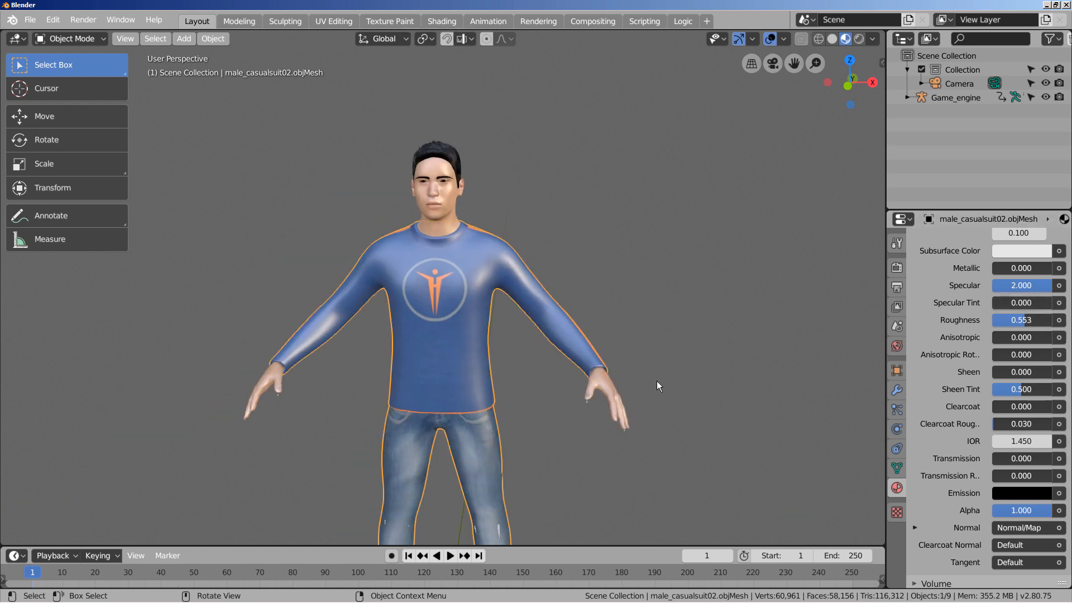
click(735, 316)
- Frame the whole character, play its dance animation in wireframe shading and stop the playback
middle_drag(725, 364, 629, 399)
scroll(697, 359, down, 6)
scroll(661, 365, up, 2)
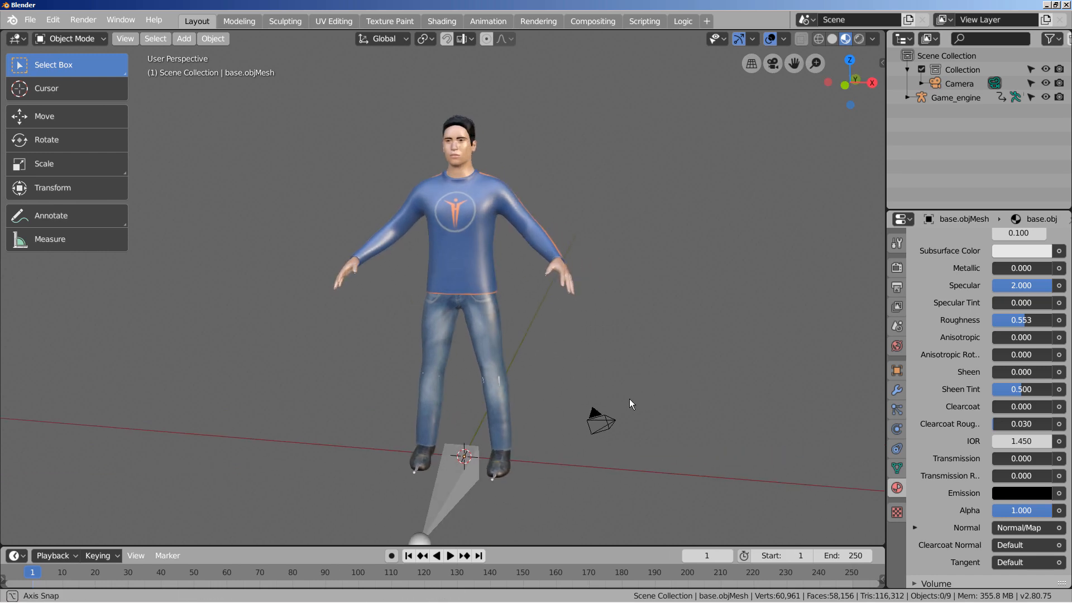
click(450, 556)
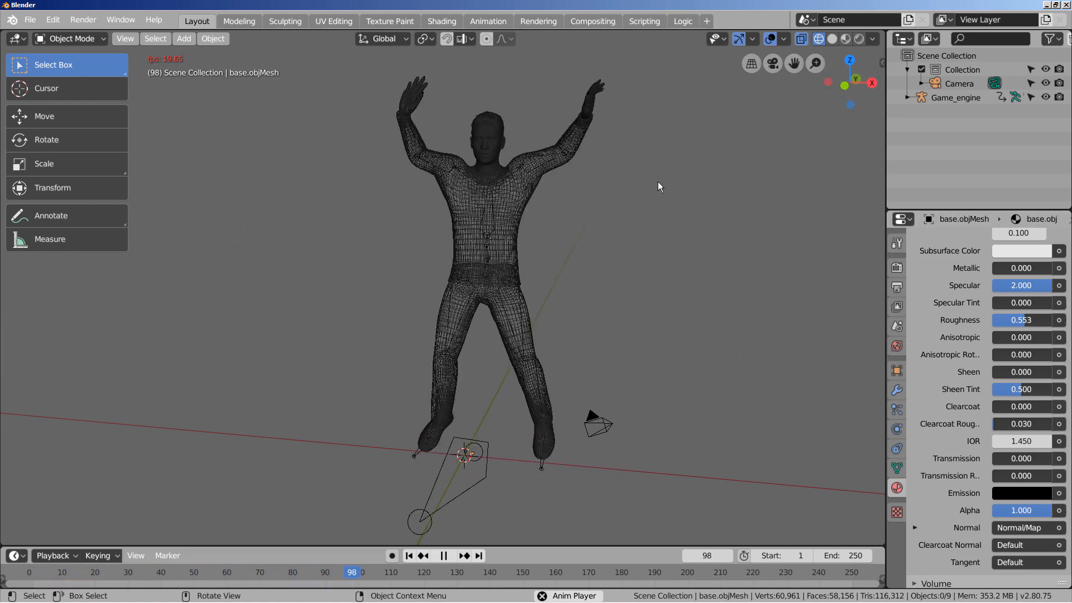
key(space)
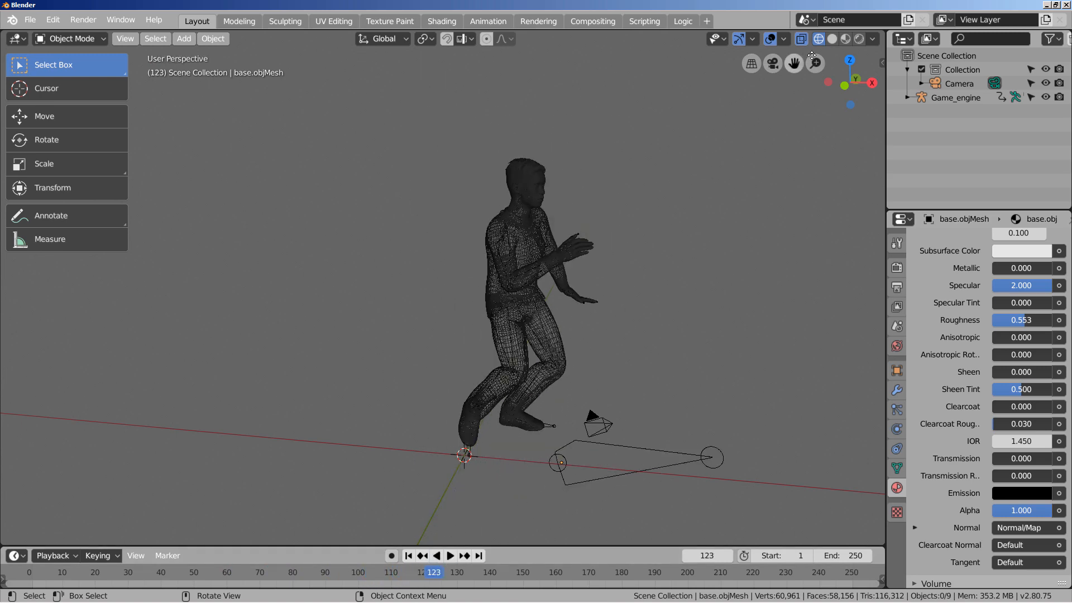
- Switch the viewport to Rendered shading, preview the dance and move the animation back to frame 0
click(846, 40)
click(860, 40)
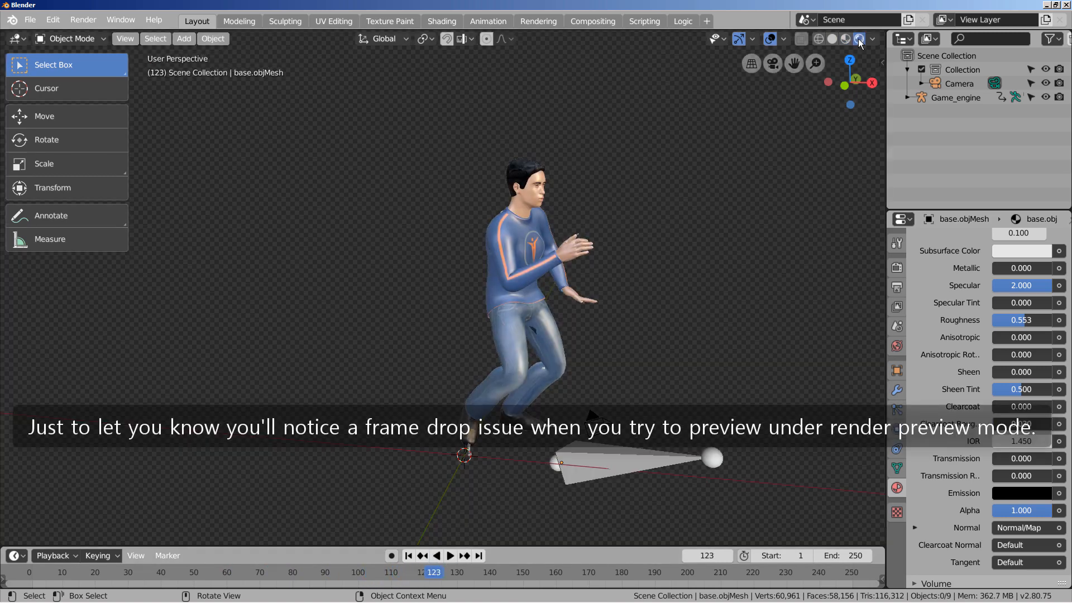
middle_drag(741, 346, 667, 342)
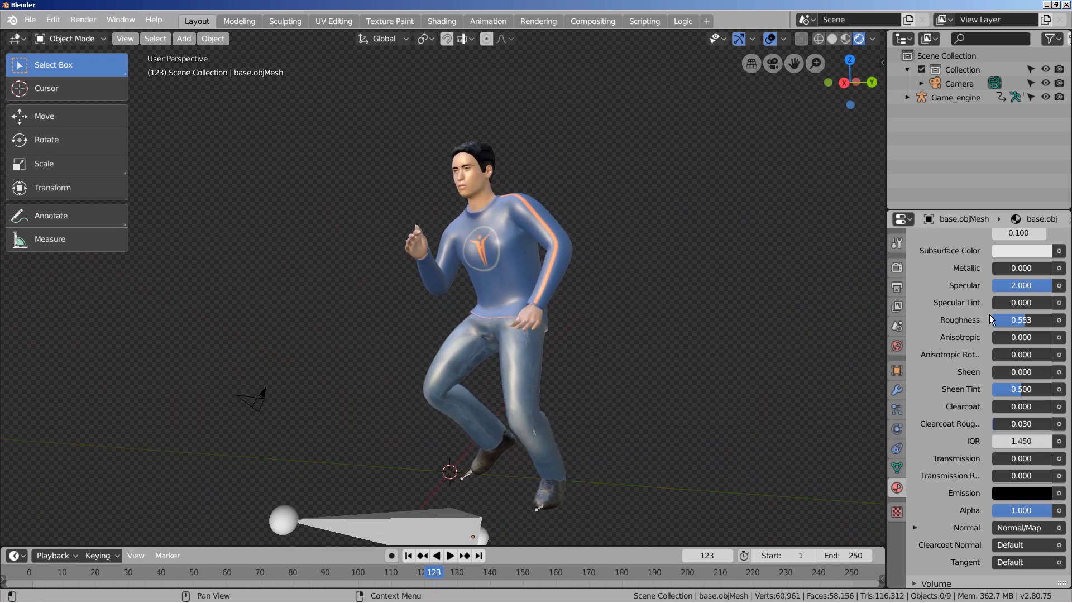
scroll(705, 360, down, 2)
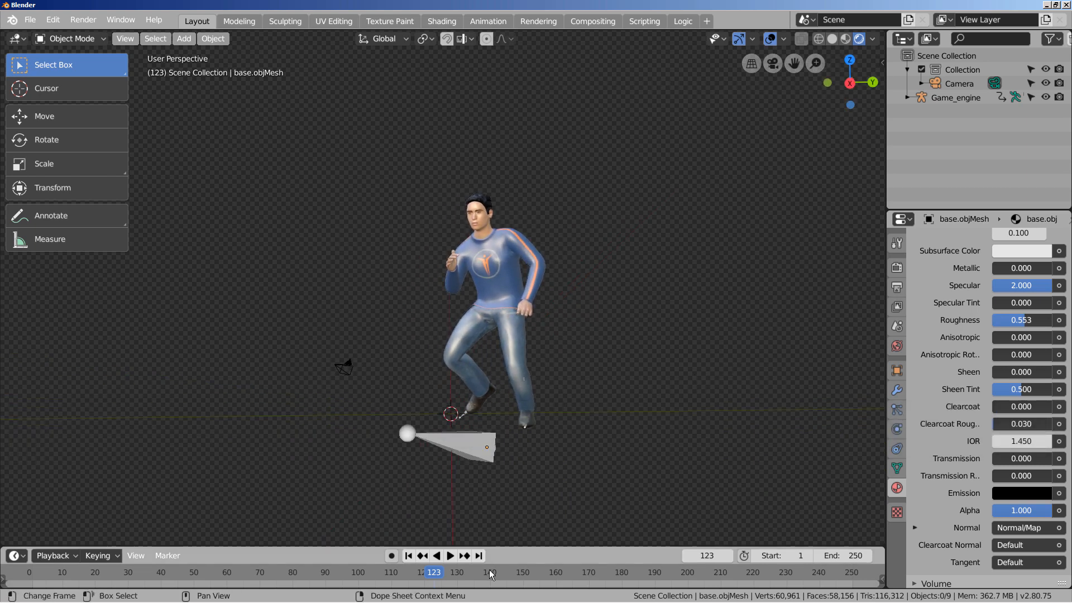
key(space)
click(406, 574)
drag(298, 576, 30, 571)
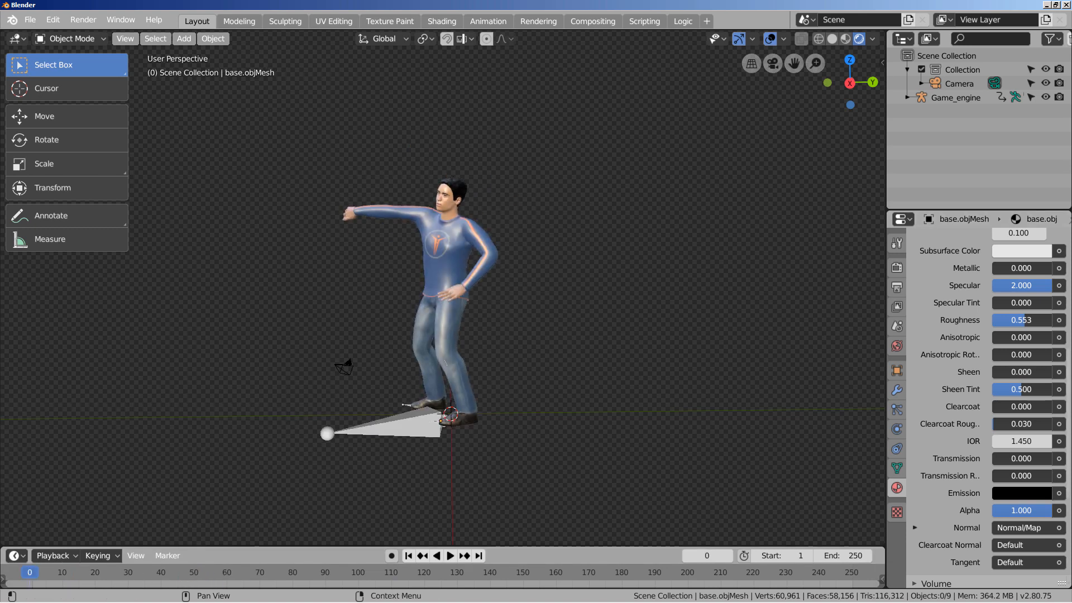
- Hide the Game_engine armature in both the viewport and renders
scroll(937, 521, up, 3)
scroll(604, 329, up, 2)
middle_drag(604, 329, 675, 351)
scroll(677, 352, down, 1)
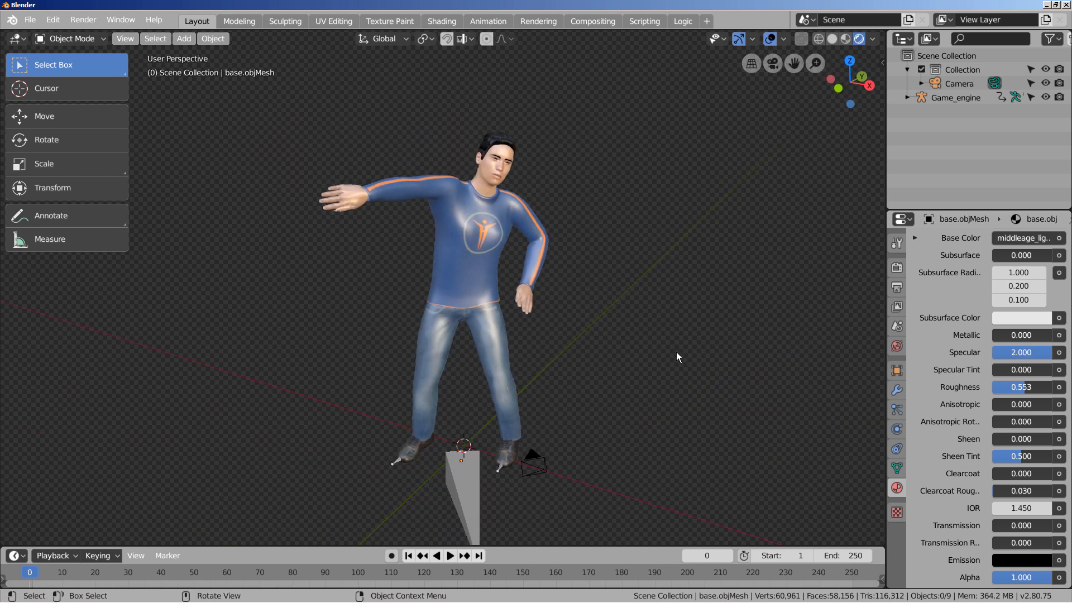
click(1059, 98)
click(1047, 98)
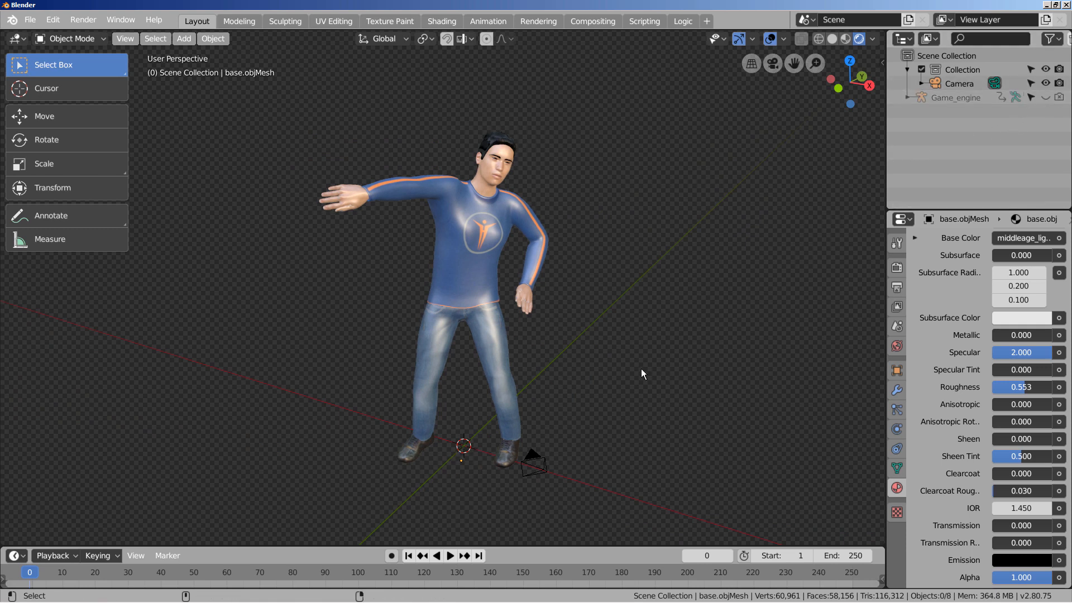
- Look through the camera, adjust it with walk navigation so the whole character is in frame, and render the image
key(KP_0)
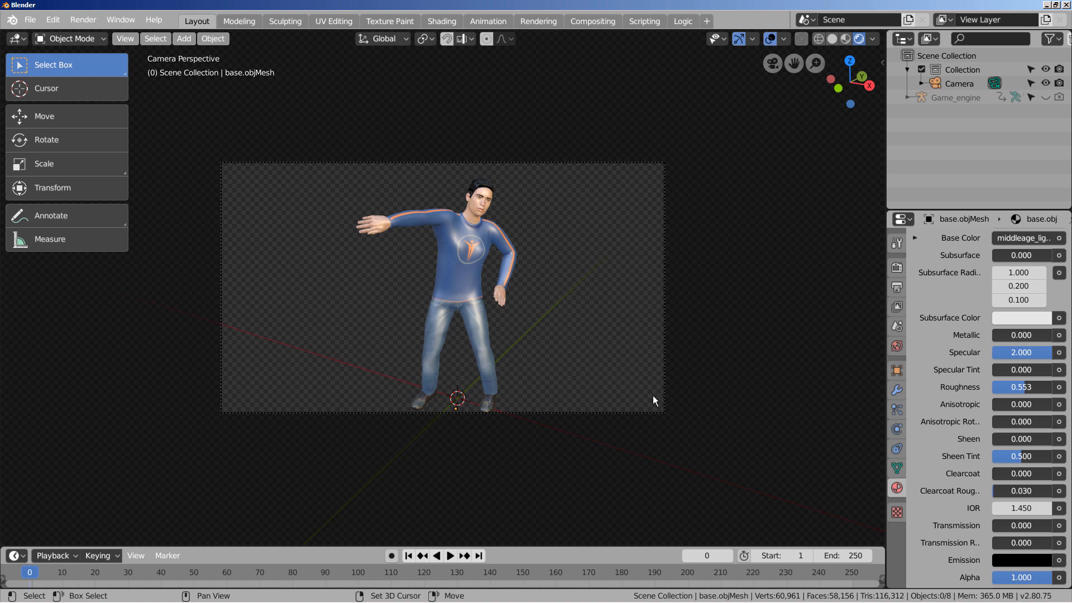
key(shift+grave)
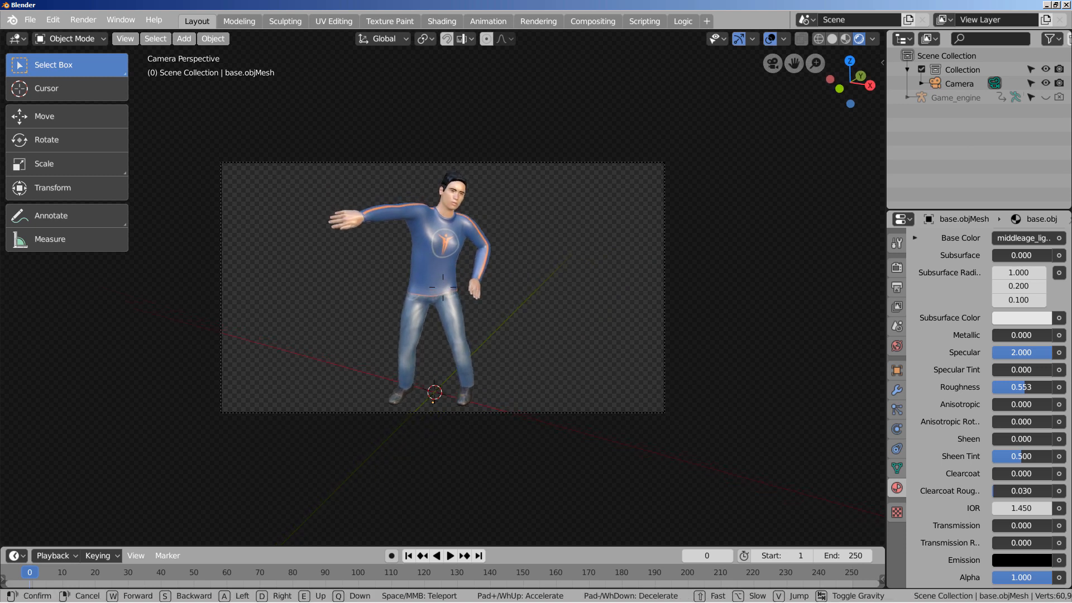
click(443, 287)
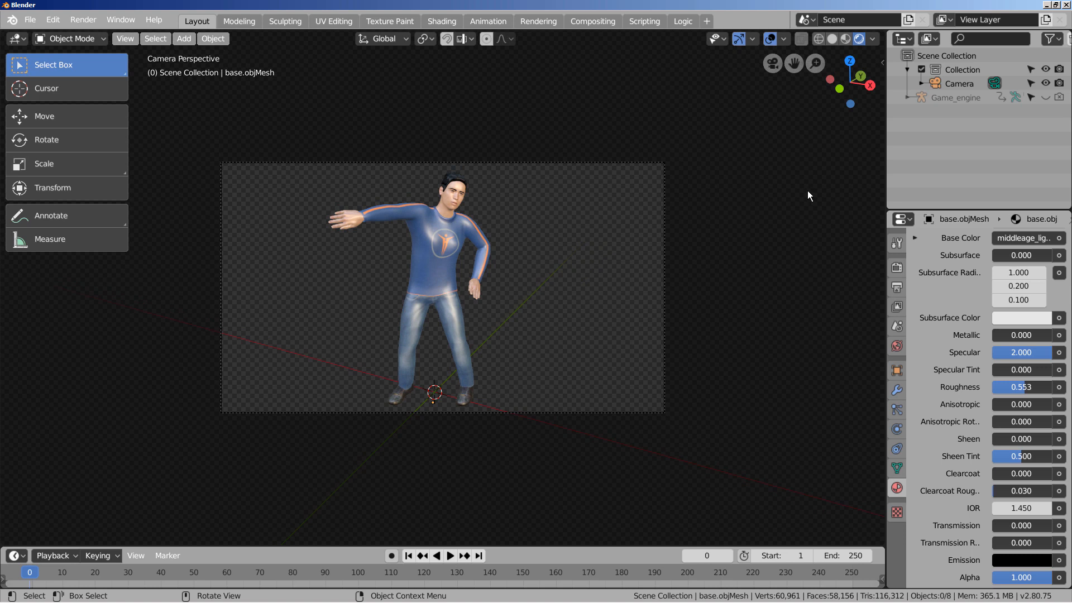
key(F12)
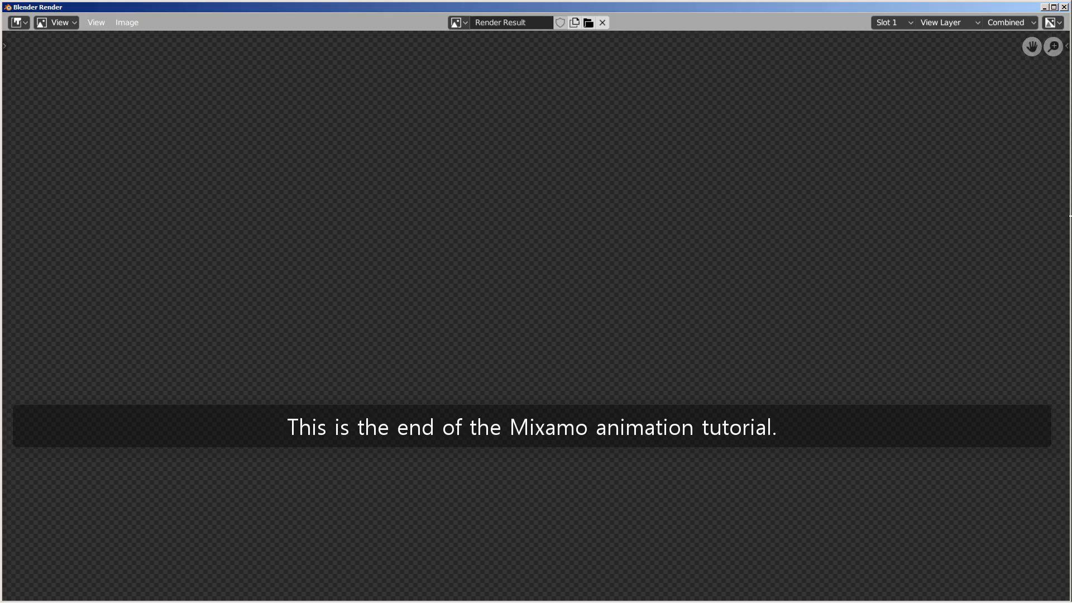